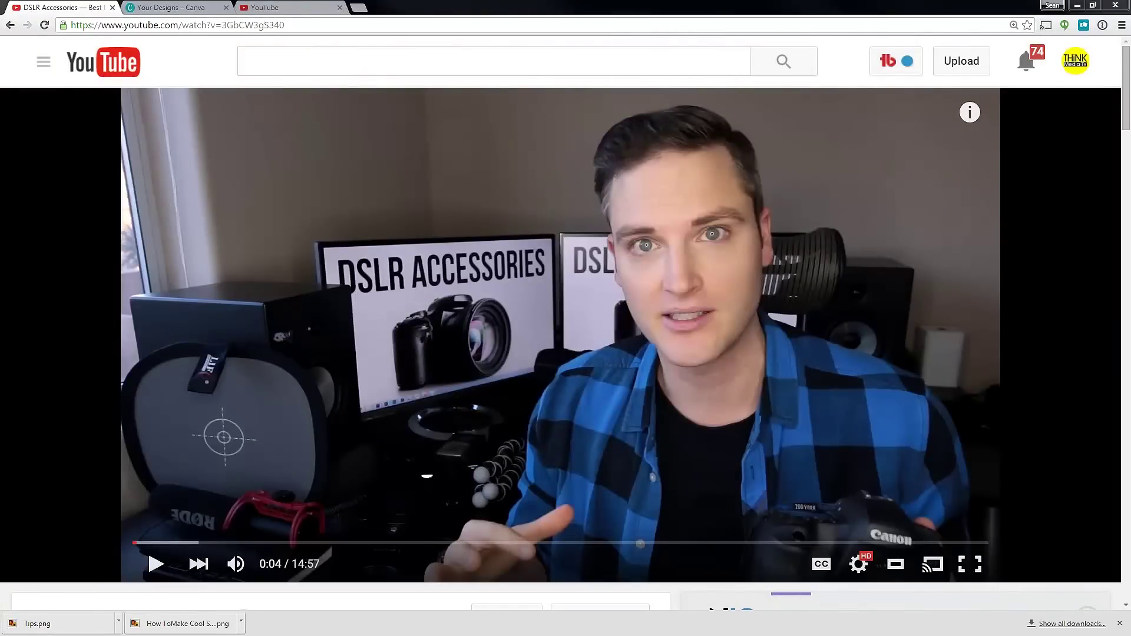
Step: Capture the paused YouTube video frame of the DSLR accessories video with the Snipping Tool
{"action": "key", "text": "ctrl+alt+s"}
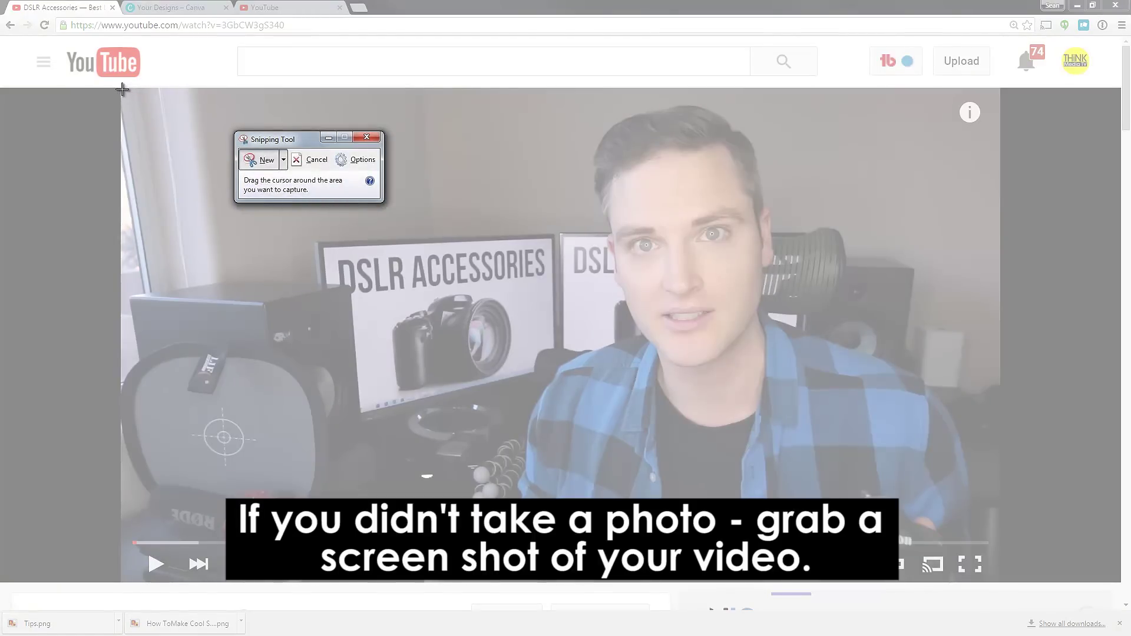
{"action": "left_click_drag", "start_coordinate": [122, 88], "coordinate": [998, 583]}
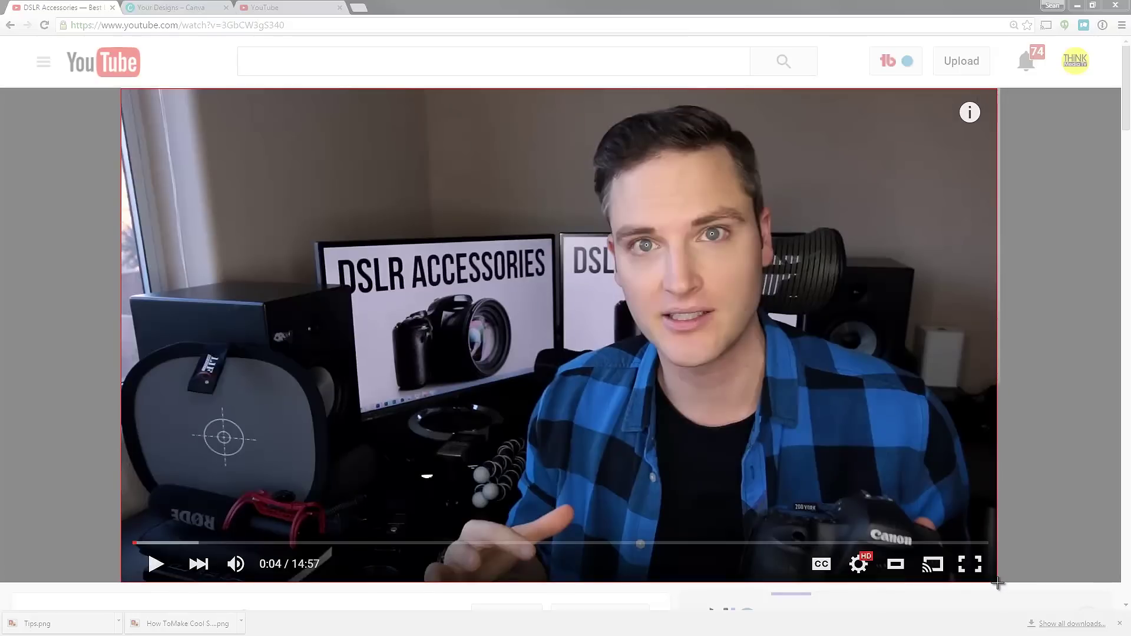
{"action": "left_click_drag", "start_coordinate": [995, 584], "coordinate": [995, 583]}
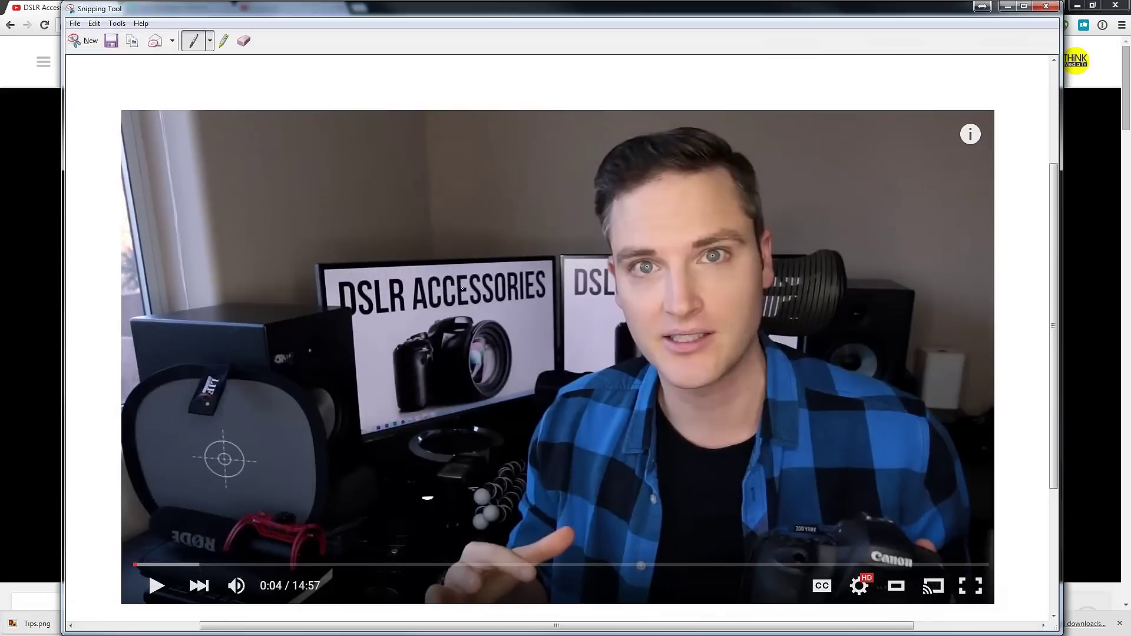
Step: Save the snip as "screen 2" in PNG format in the Custom Thumbnails folder and close the Snipping Tool
{"action": "left_click", "coordinate": [111, 41]}
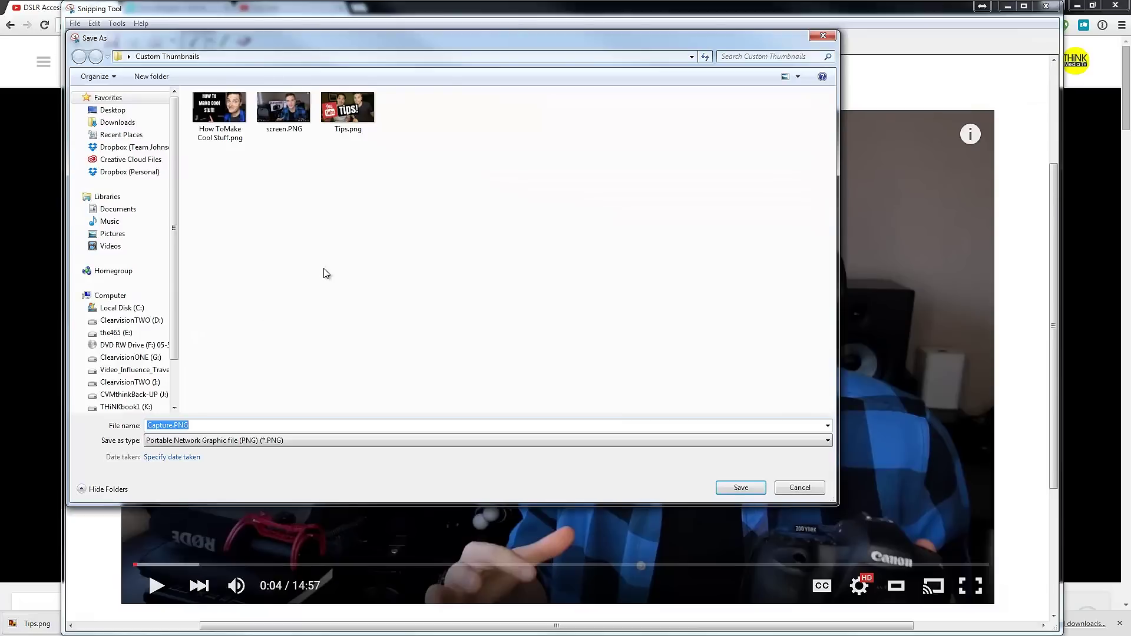
{"action": "type", "text": "screen 2"}
{"action": "left_click", "coordinate": [733, 494]}
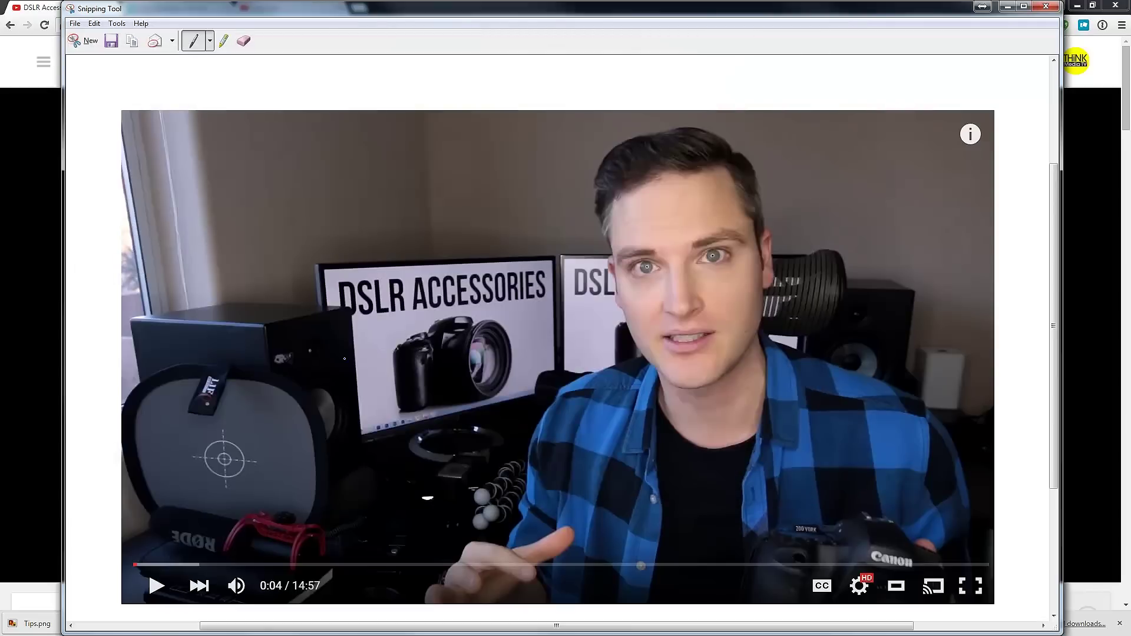
{"action": "left_click", "coordinate": [1046, 6]}
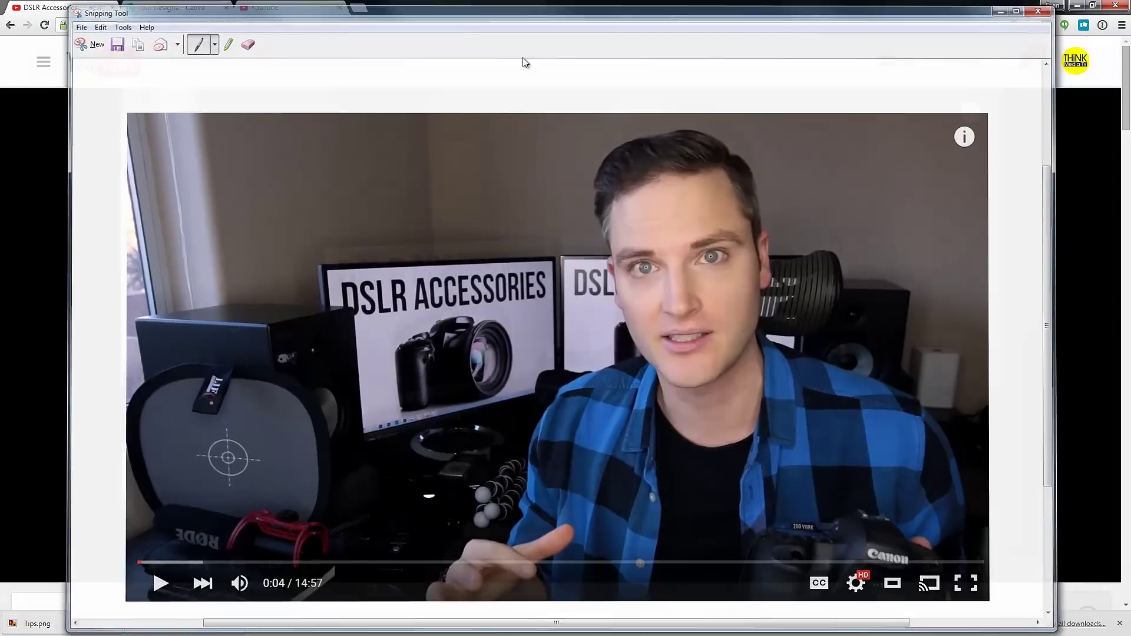
Step: Switch to Canva, create a custom design of 1920 × 1080 px and show the uploaded images
{"action": "left_click", "coordinate": [171, 8]}
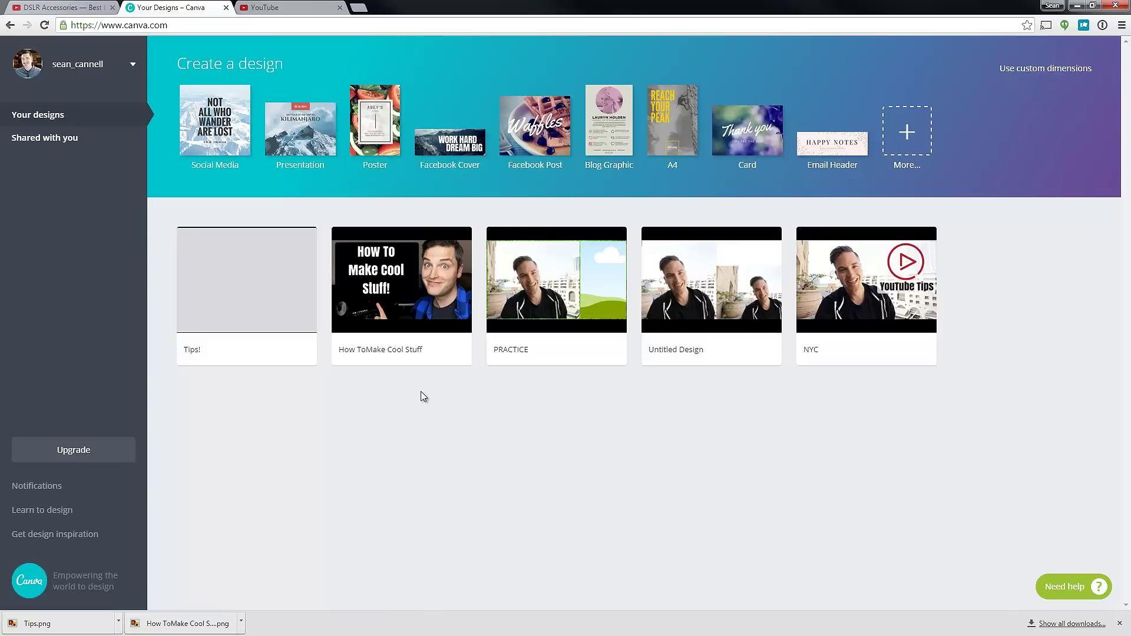
{"action": "left_click", "coordinate": [1030, 75]}
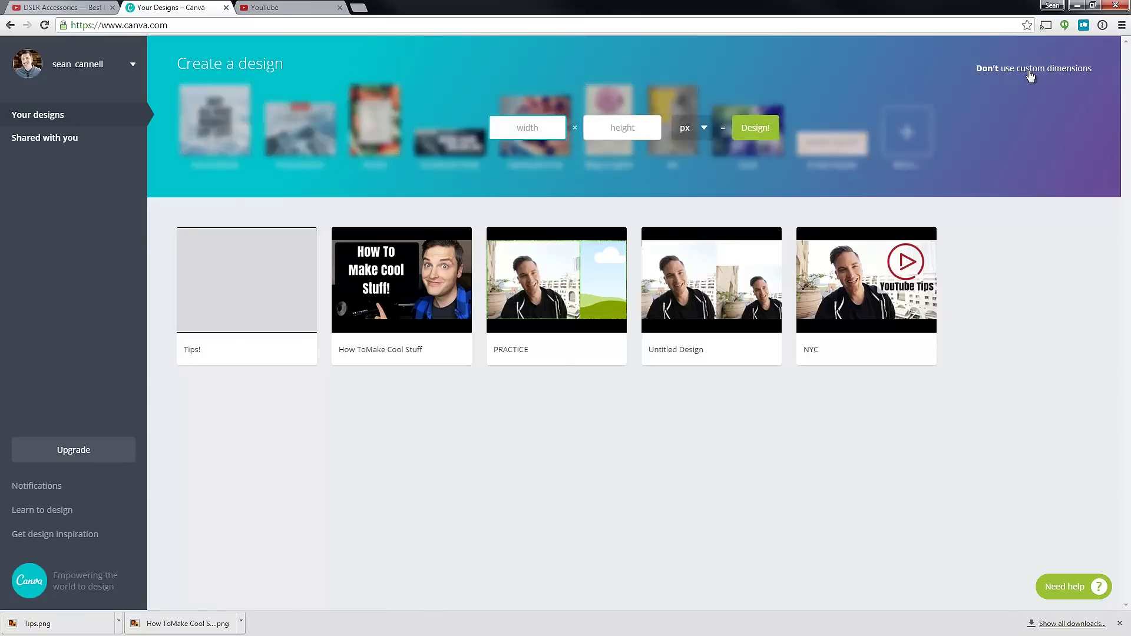
{"action": "type", "text": "1920"}
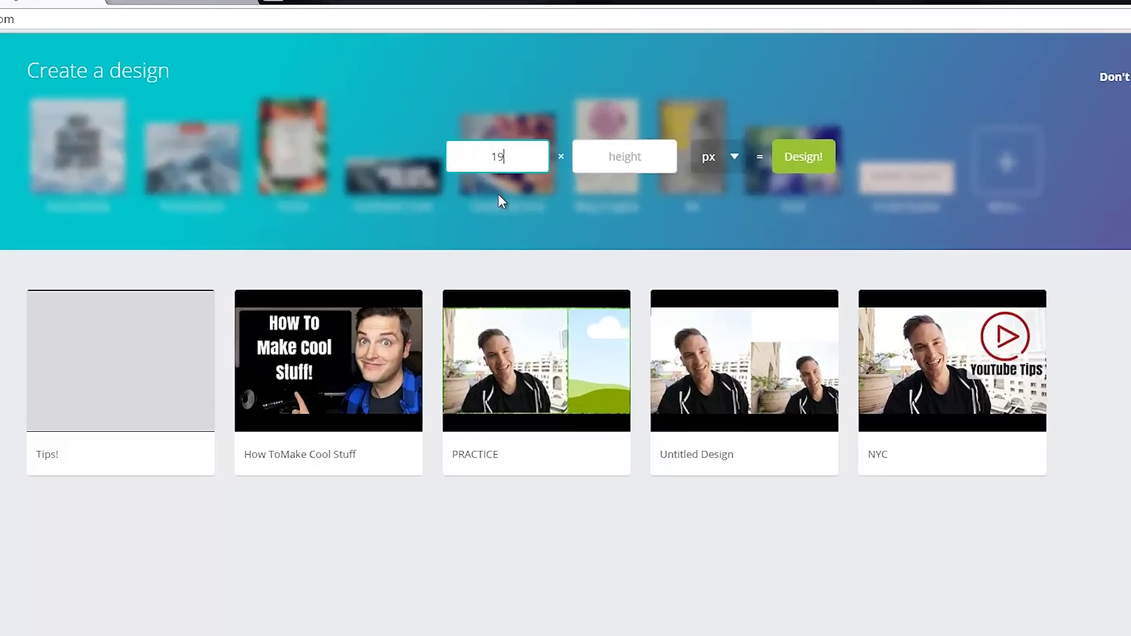
{"action": "left_click", "coordinate": [651, 158]}
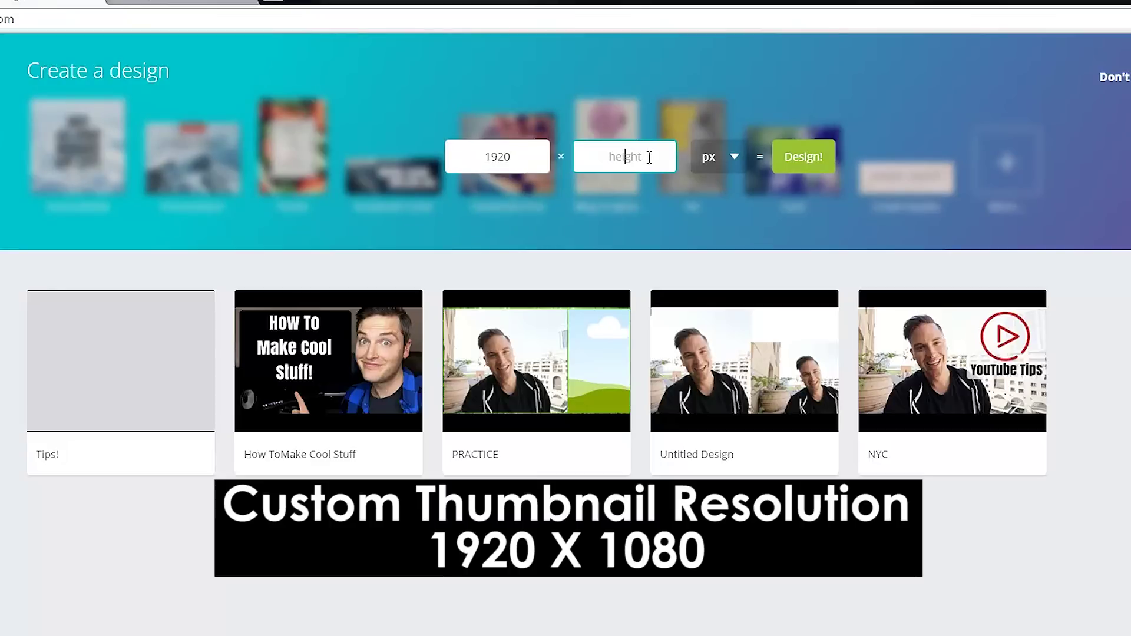
{"action": "type", "text": "1080"}
{"action": "left_click", "coordinate": [784, 152]}
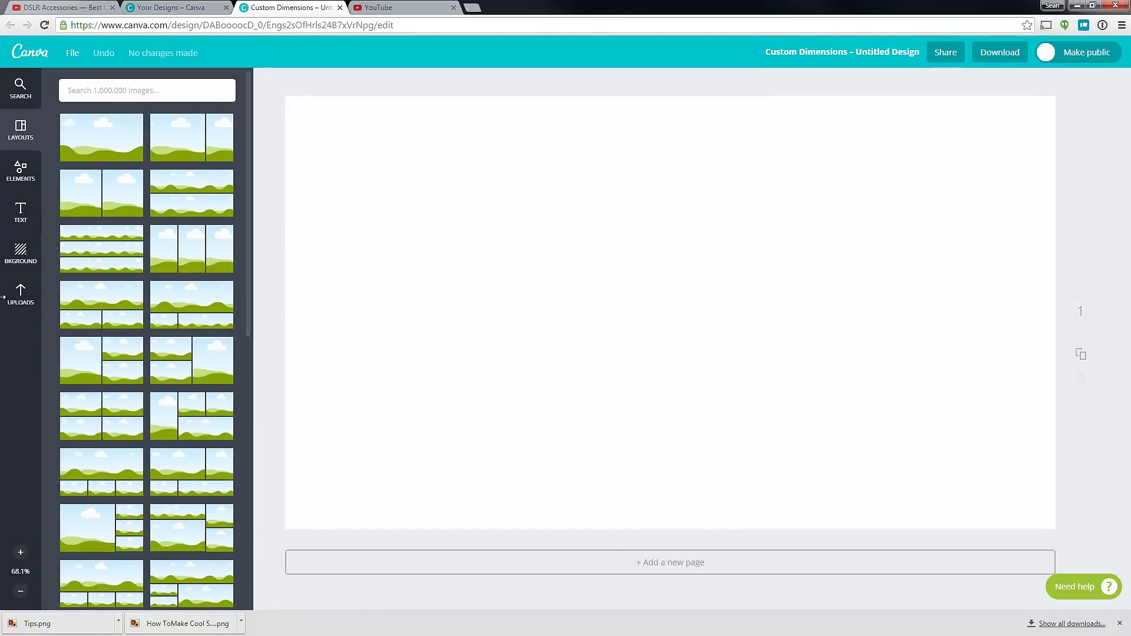
{"action": "left_click", "coordinate": [18, 297]}
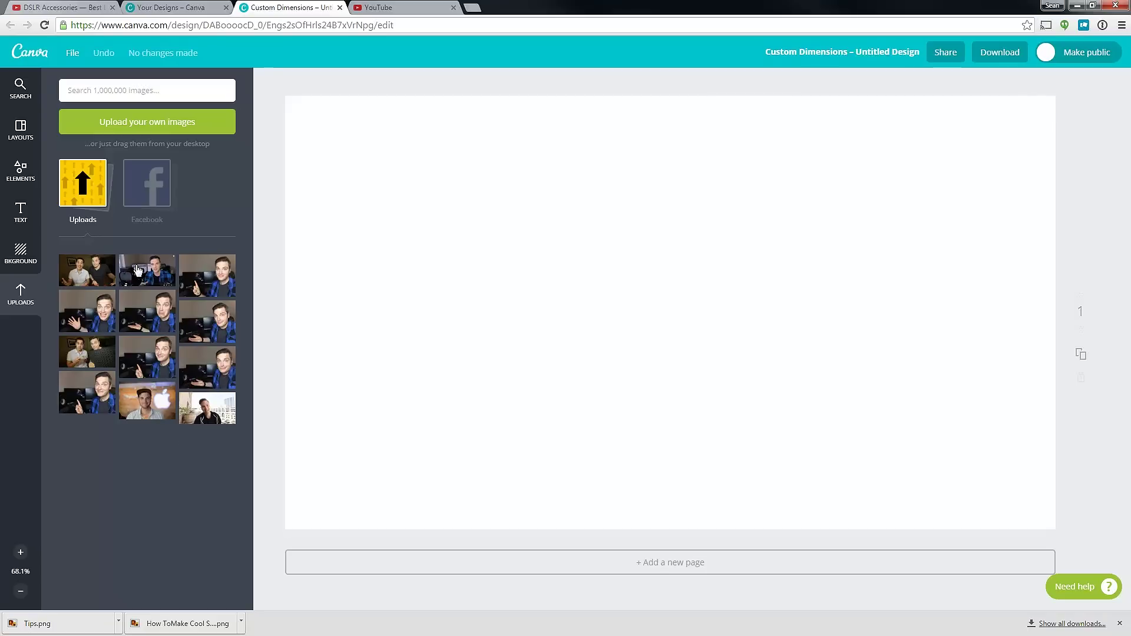
Step: Try the uploaded DSLR accessories screenshot as a full-canvas image and delete it from the design
{"action": "left_click_drag", "start_coordinate": [138, 271], "coordinate": [493, 268]}
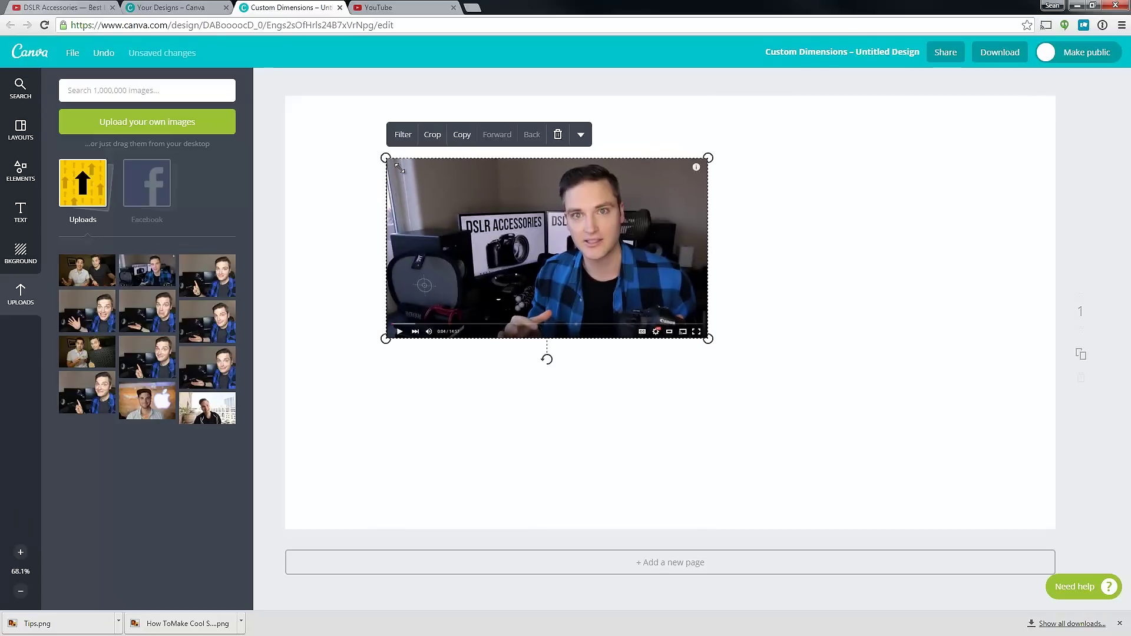
{"action": "left_click_drag", "start_coordinate": [384, 159], "coordinate": [270, 92]}
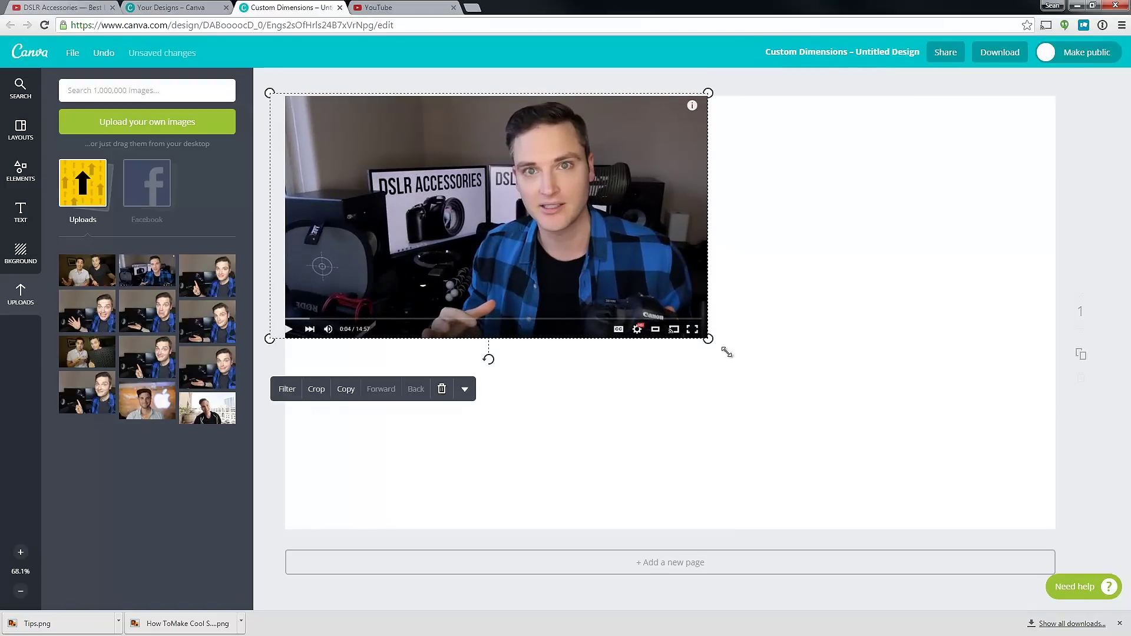
{"action": "left_click_drag", "start_coordinate": [710, 340], "coordinate": [1127, 575]}
{"action": "mouse_move", "coordinate": [549, 269]}
{"action": "left_mouse_down"}
{"action": "mouse_move", "coordinate": [564, 272]}
{"action": "mouse_move", "coordinate": [554, 274]}
{"action": "left_mouse_up"}
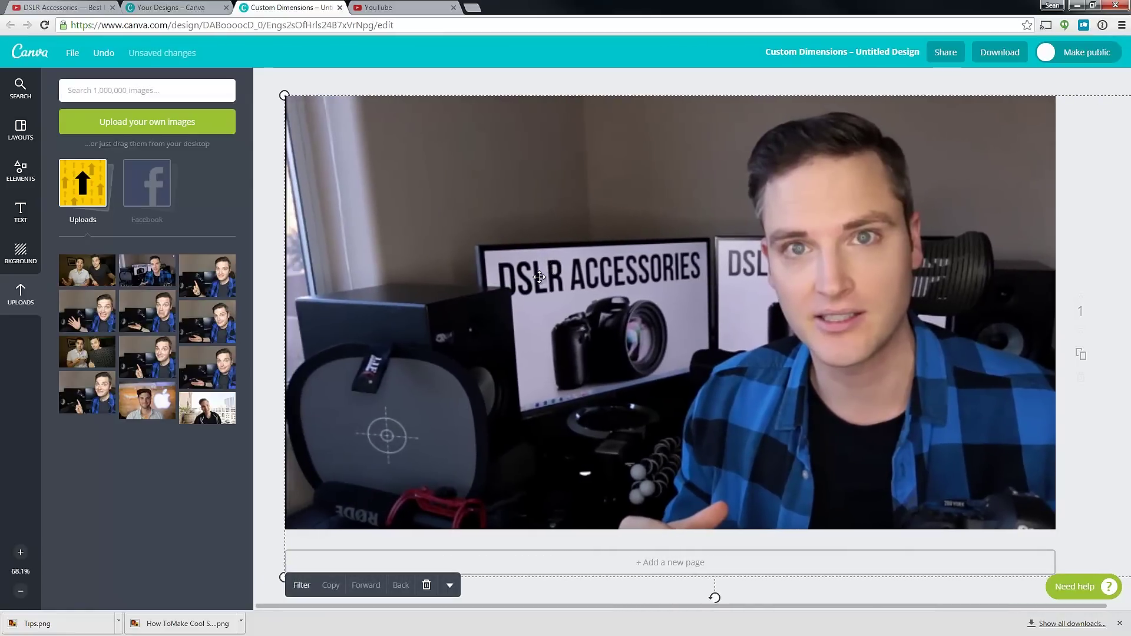
{"action": "left_click_drag", "start_coordinate": [467, 377], "coordinate": [462, 376]}
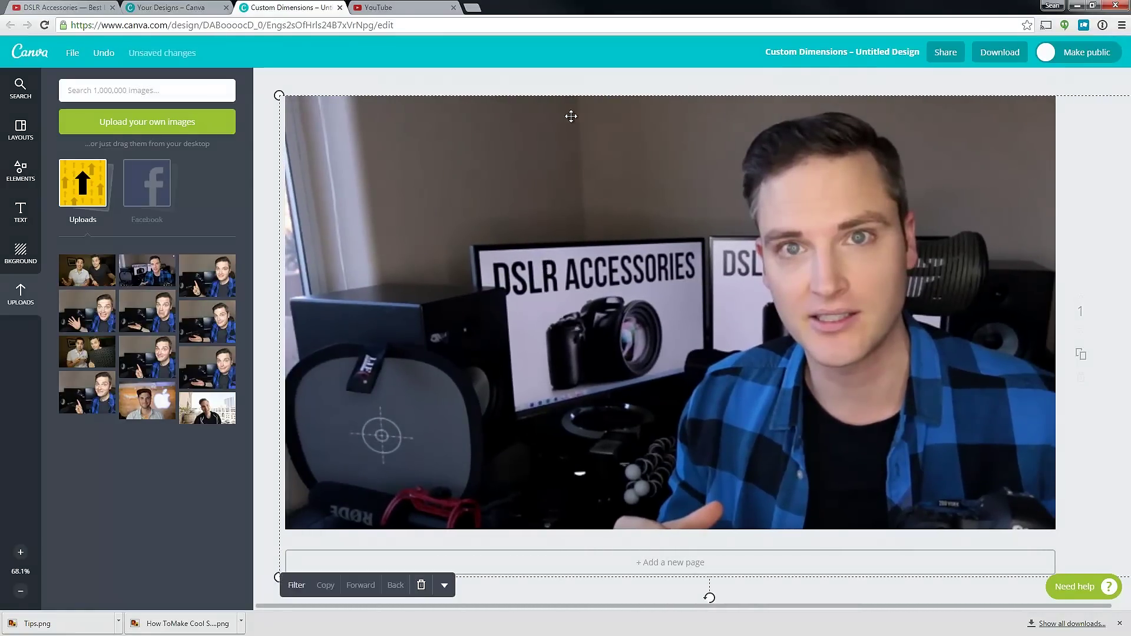
{"action": "left_click", "coordinate": [421, 585]}
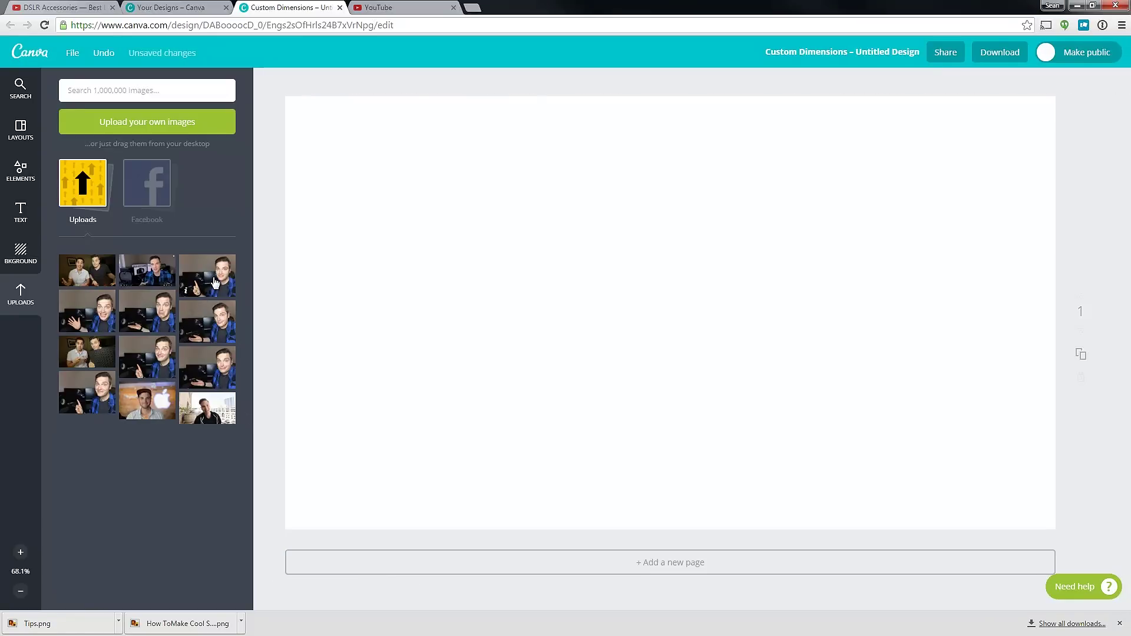
Step: Add the uploaded photo of the shrugging, frowning man and enlarge it to fill the canvas, with his face on the right
{"action": "left_click_drag", "start_coordinate": [170, 328], "coordinate": [515, 342]}
{"action": "left_click_drag", "start_coordinate": [630, 193], "coordinate": [820, 129]}
{"action": "left_click_drag", "start_coordinate": [656, 232], "coordinate": [905, 347]}
{"action": "left_click_drag", "start_coordinate": [540, 180], "coordinate": [196, 94]}
{"action": "mouse_move", "coordinate": [592, 256]}
{"action": "left_mouse_down"}
{"action": "mouse_move", "coordinate": [599, 276]}
{"action": "mouse_move", "coordinate": [589, 273]}
{"action": "left_mouse_up"}
{"action": "left_click_drag", "start_coordinate": [1009, 348], "coordinate": [1009, 442]}
{"action": "left_click_drag", "start_coordinate": [784, 302], "coordinate": [777, 232]}
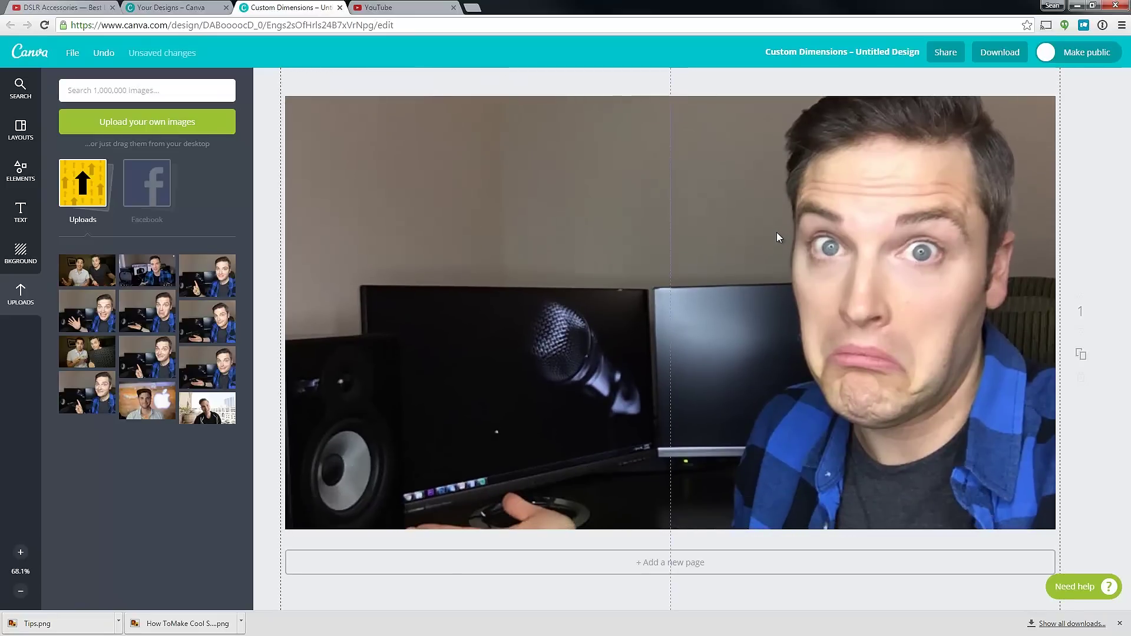
{"action": "left_click_drag", "start_coordinate": [666, 286], "coordinate": [662, 289]}
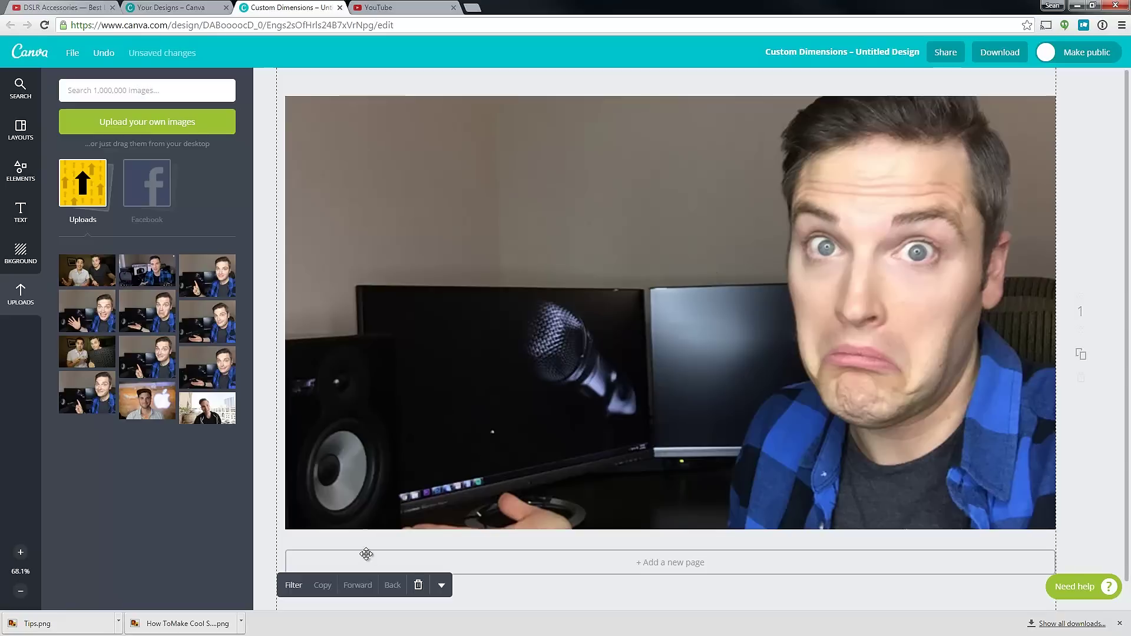
{"action": "left_click_drag", "start_coordinate": [406, 469], "coordinate": [410, 469]}
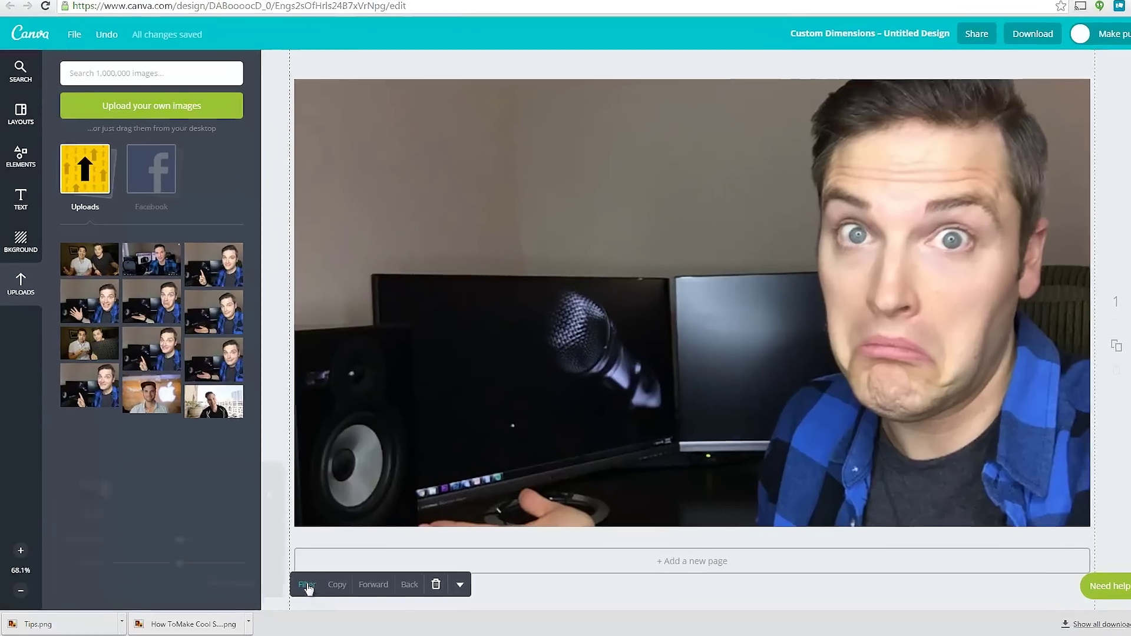
Step: Adjust the photo's filter settings to brightness -7, contrast +8, saturation +17 and blur -22
{"action": "left_click", "coordinate": [297, 585]}
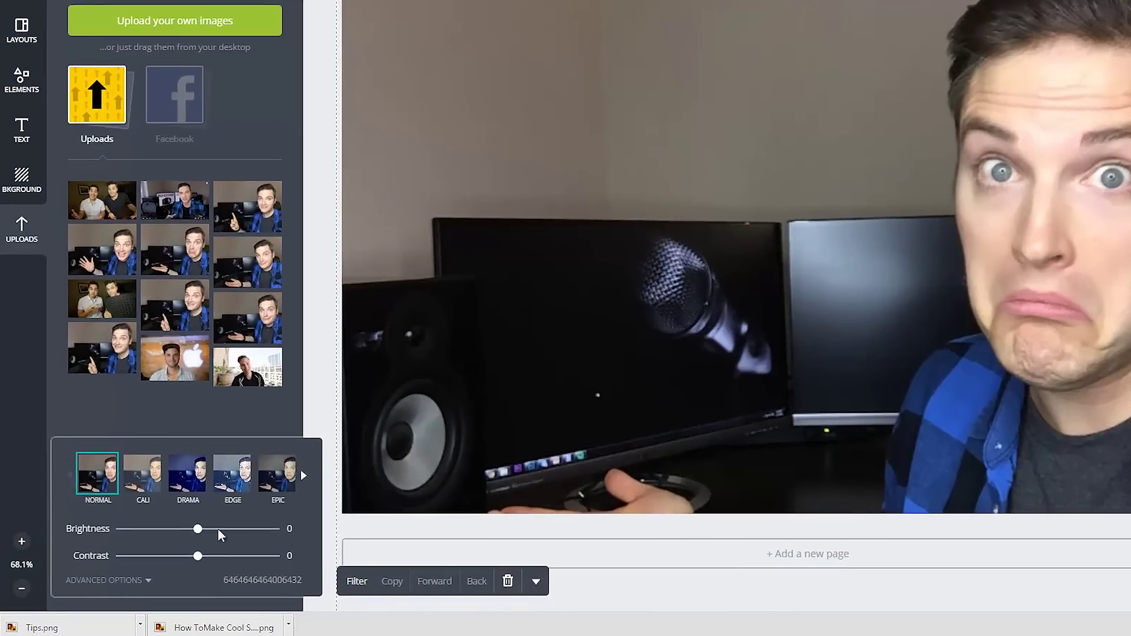
{"action": "left_click_drag", "start_coordinate": [199, 531], "coordinate": [204, 557]}
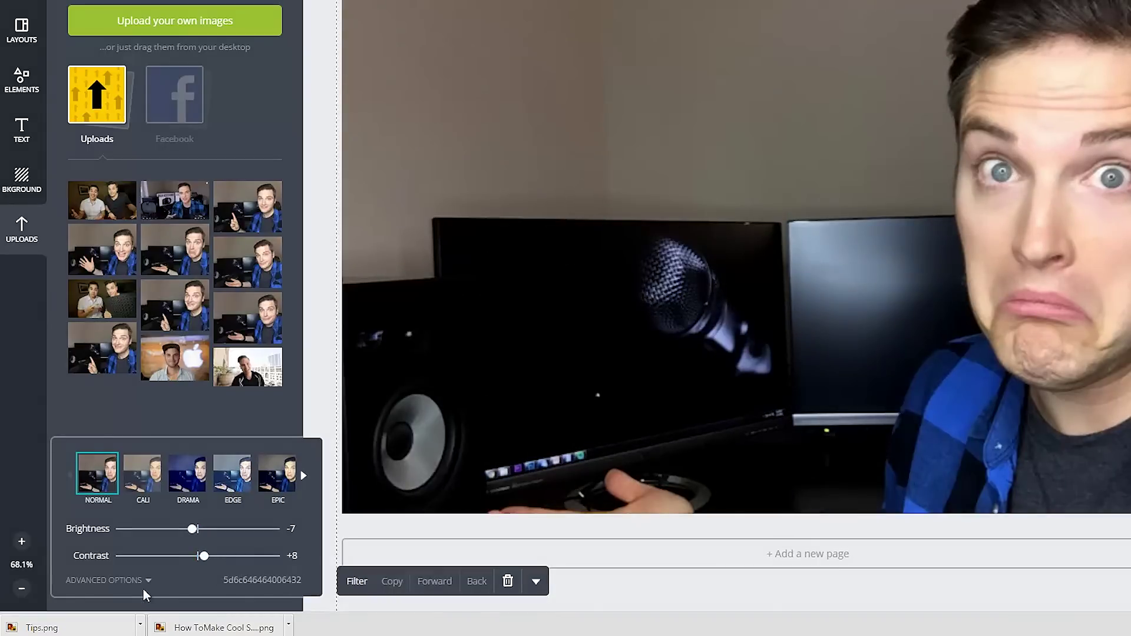
{"action": "left_click", "coordinate": [148, 582]}
{"action": "left_click_drag", "start_coordinate": [199, 448], "coordinate": [208, 447]}
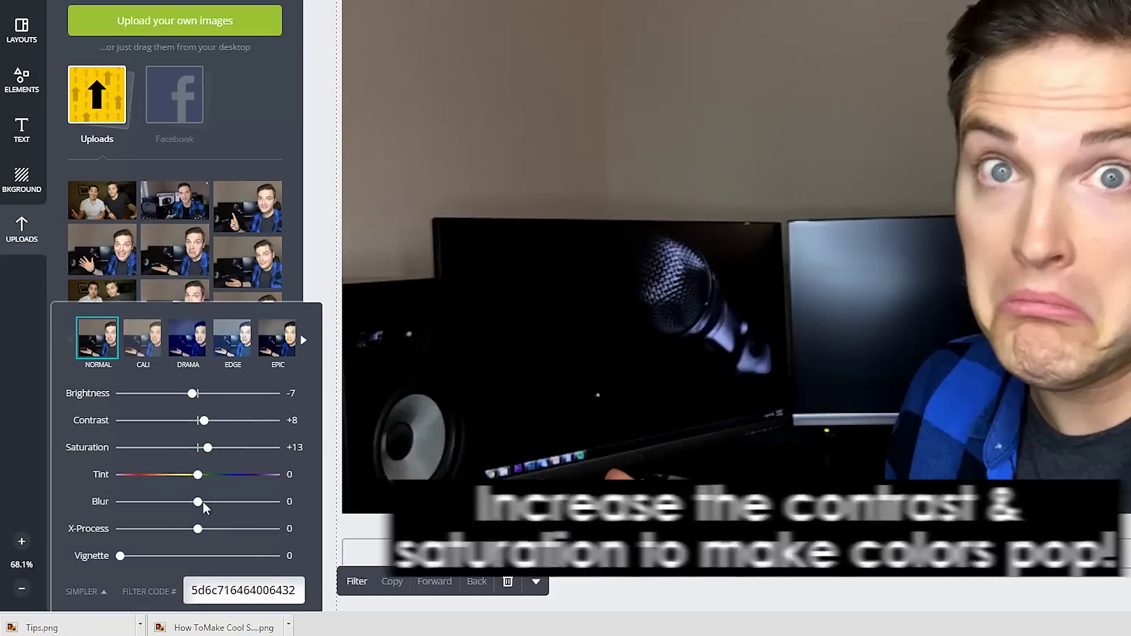
{"action": "mouse_move", "coordinate": [199, 503]}
{"action": "left_mouse_down"}
{"action": "mouse_move", "coordinate": [215, 502]}
{"action": "mouse_move", "coordinate": [187, 502]}
{"action": "left_mouse_up"}
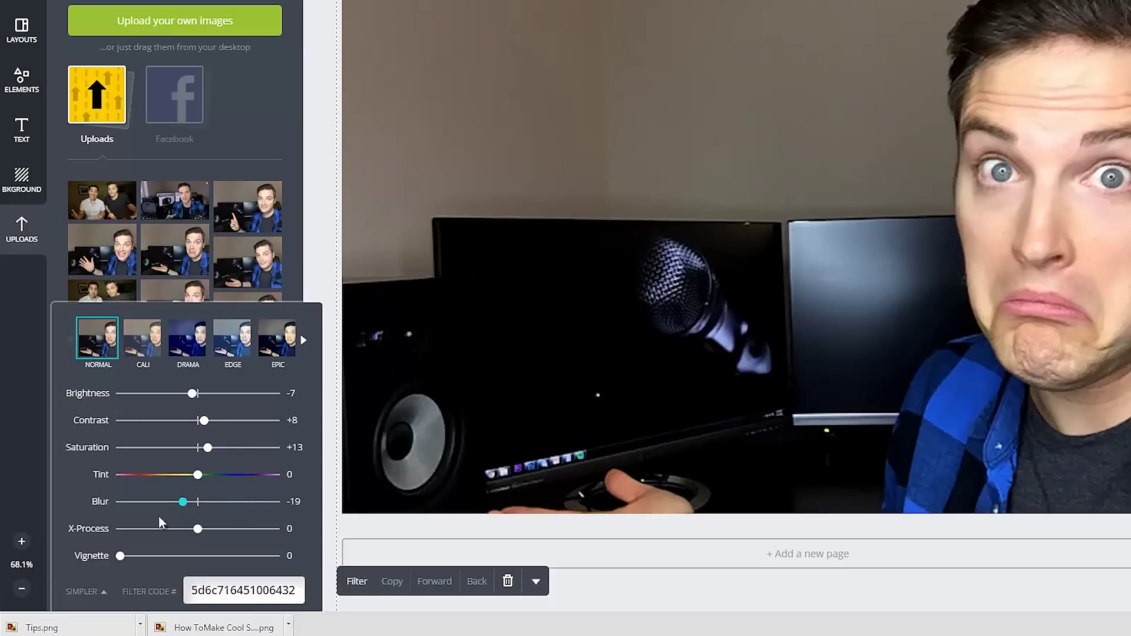
{"action": "left_click_drag", "start_coordinate": [184, 501], "coordinate": [180, 502]}
{"action": "left_click_drag", "start_coordinate": [207, 447], "coordinate": [210, 447]}
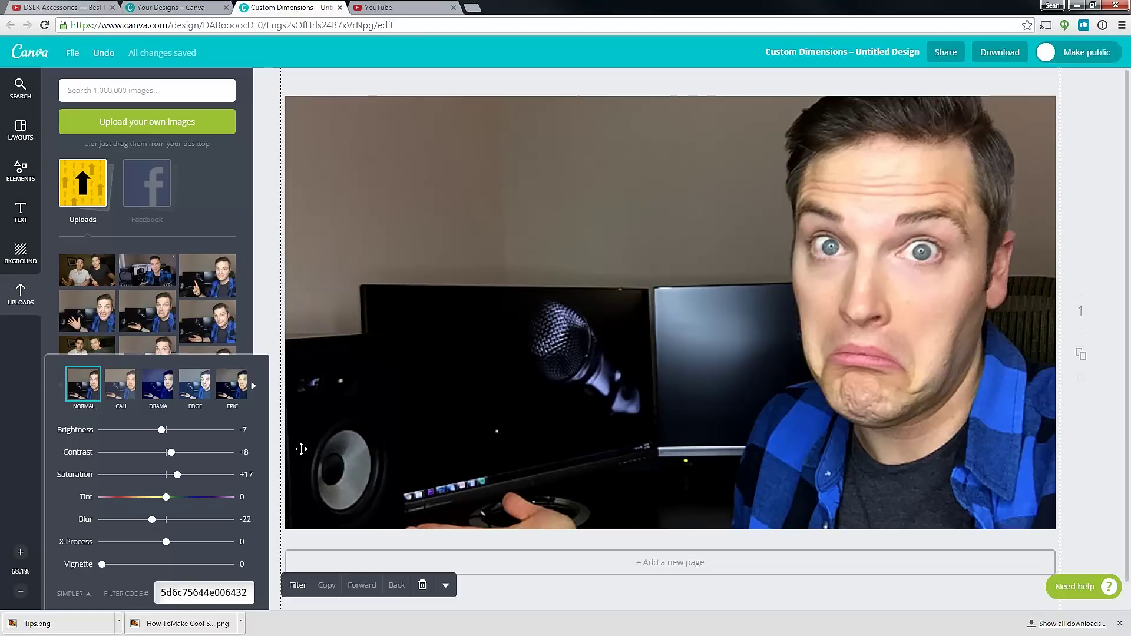
{"action": "left_click", "coordinate": [408, 289]}
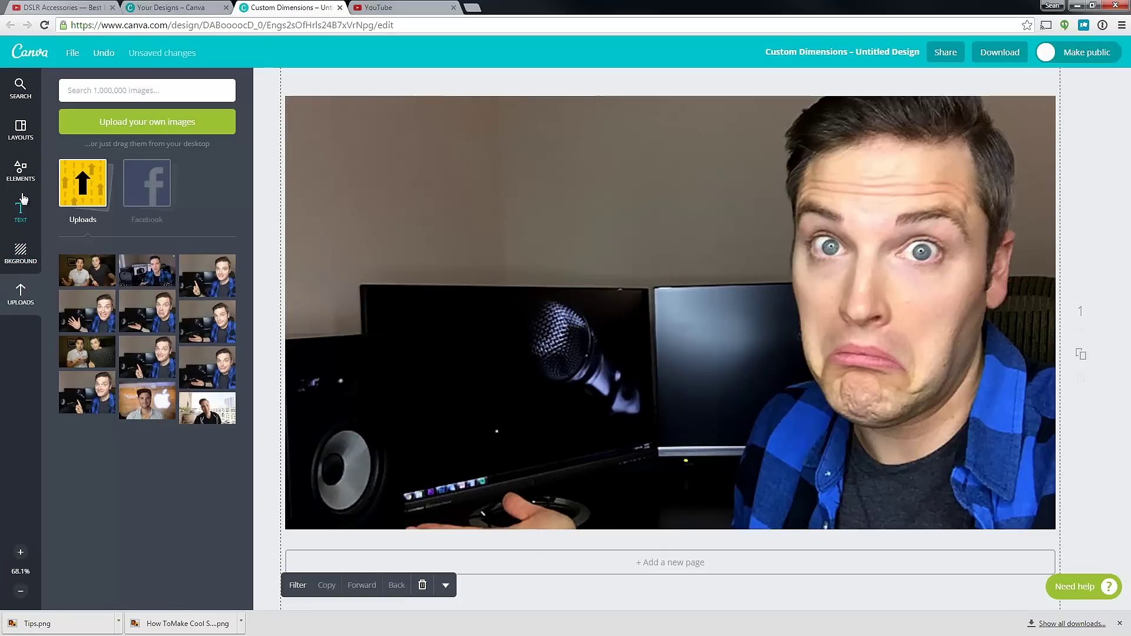
Step: Add a rounded square shape and stretch it into a large box covering the photo beside the man's face
{"action": "left_click", "coordinate": [21, 174]}
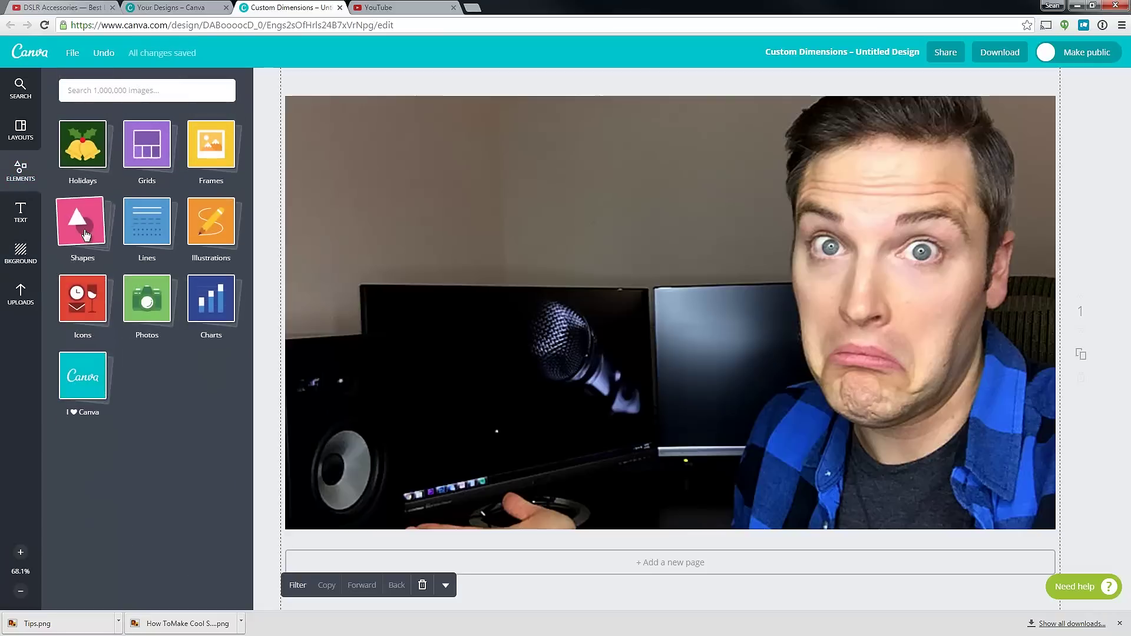
{"action": "left_click", "coordinate": [82, 223]}
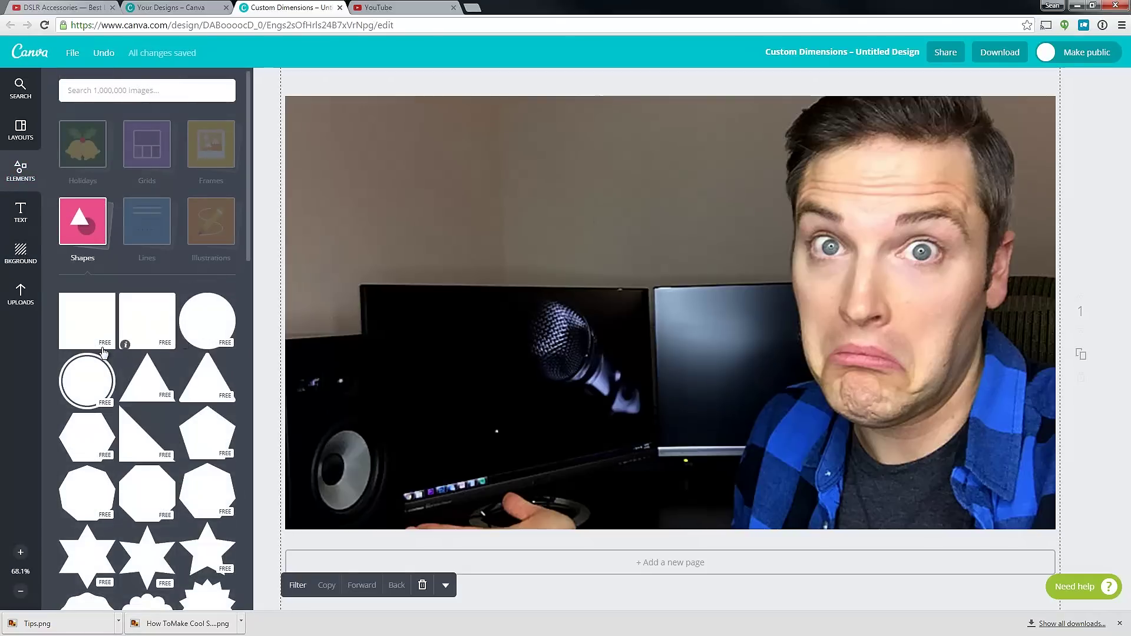
{"action": "left_click_drag", "start_coordinate": [148, 329], "coordinate": [540, 381]}
{"action": "left_click_drag", "start_coordinate": [726, 517], "coordinate": [676, 467]}
{"action": "left_click_drag", "start_coordinate": [678, 289], "coordinate": [770, 288]}
{"action": "left_click_drag", "start_coordinate": [770, 102], "coordinate": [702, 146]}
{"action": "left_click_drag", "start_coordinate": [617, 202], "coordinate": [608, 220]}
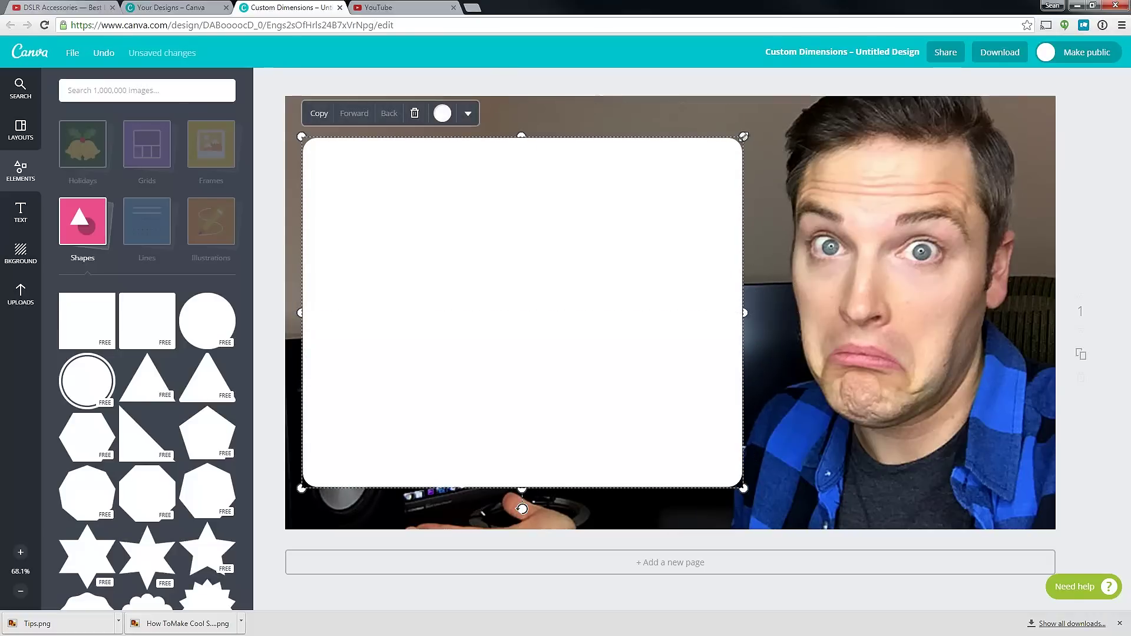
Step: Fill the rounded box with a custom dark grey and shift it slightly upward
{"action": "left_click", "coordinate": [441, 109]}
{"action": "left_click", "coordinate": [455, 173]}
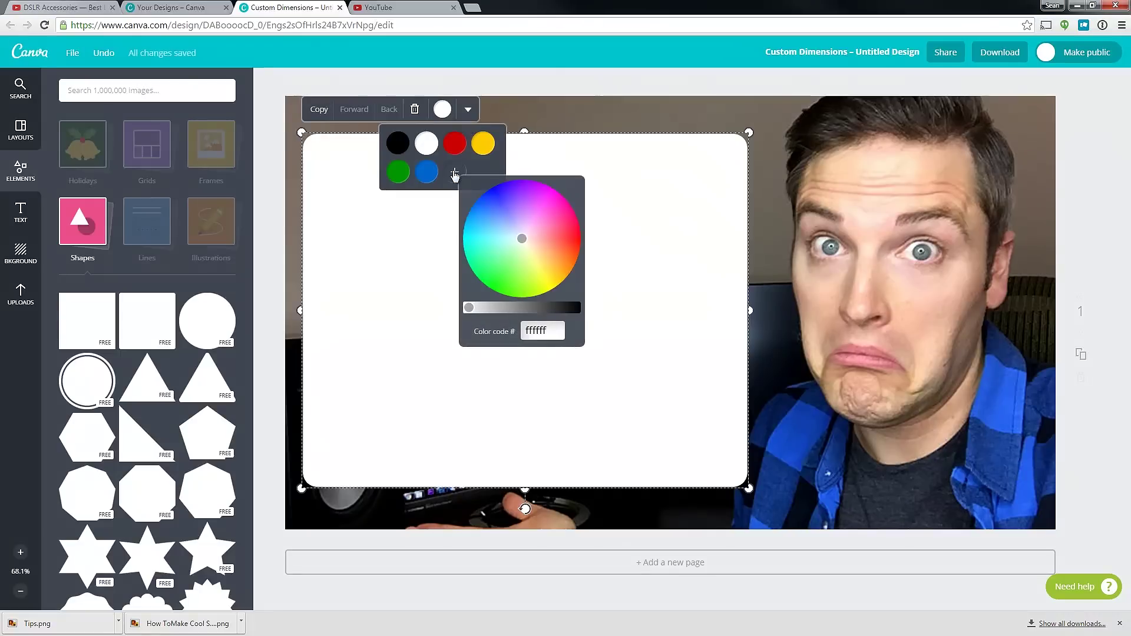
{"action": "left_click_drag", "start_coordinate": [479, 306], "coordinate": [567, 324]}
{"action": "left_click", "coordinate": [565, 116]}
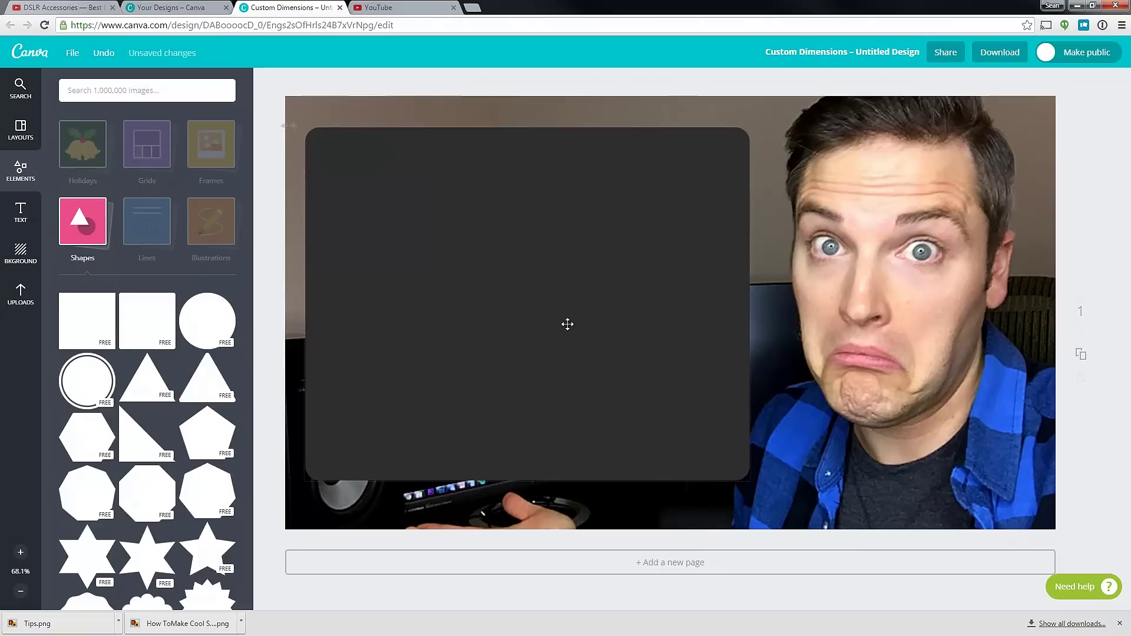
{"action": "left_click", "coordinate": [505, 399]}
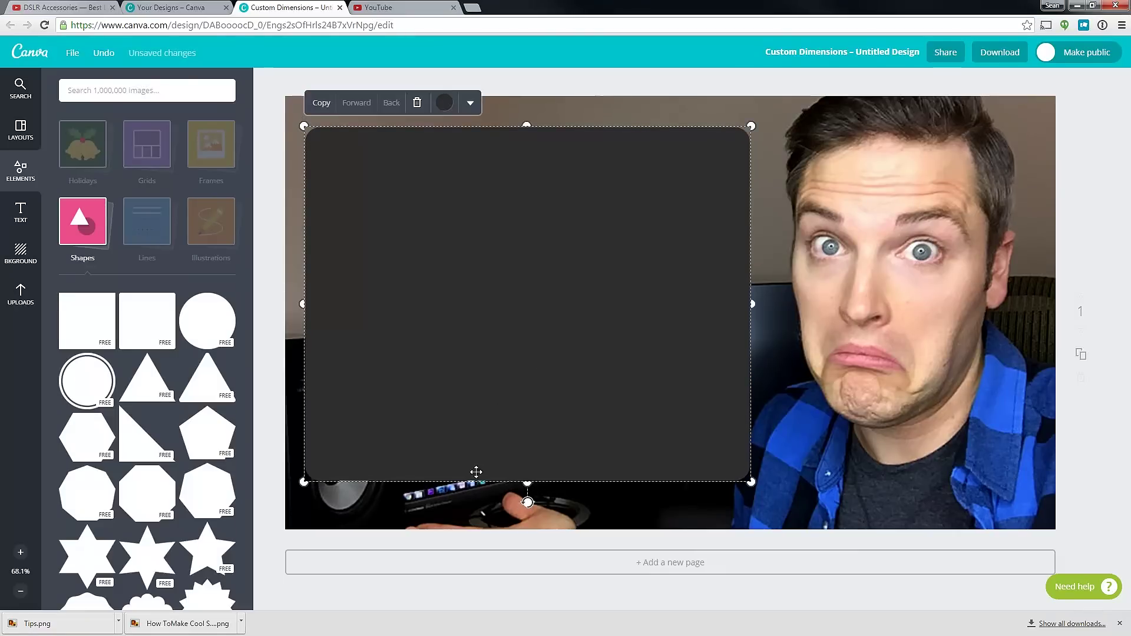
Step: Add a heading on the dark rounded box and set its font to Anton at size 72
{"action": "left_click", "coordinate": [21, 212]}
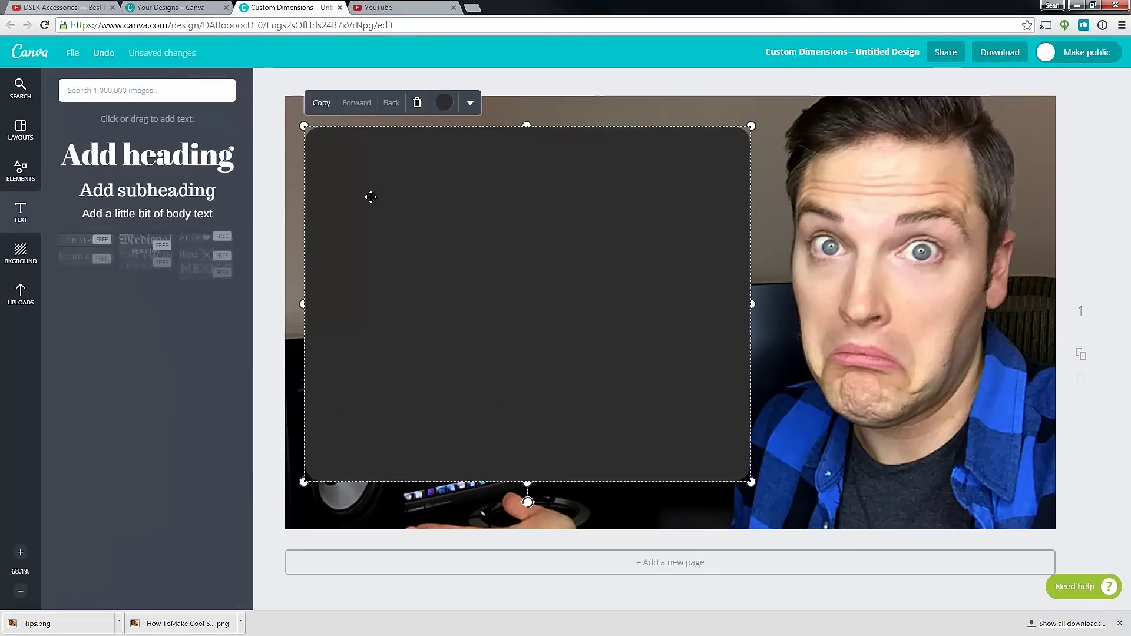
{"action": "left_click_drag", "start_coordinate": [193, 167], "coordinate": [478, 234]}
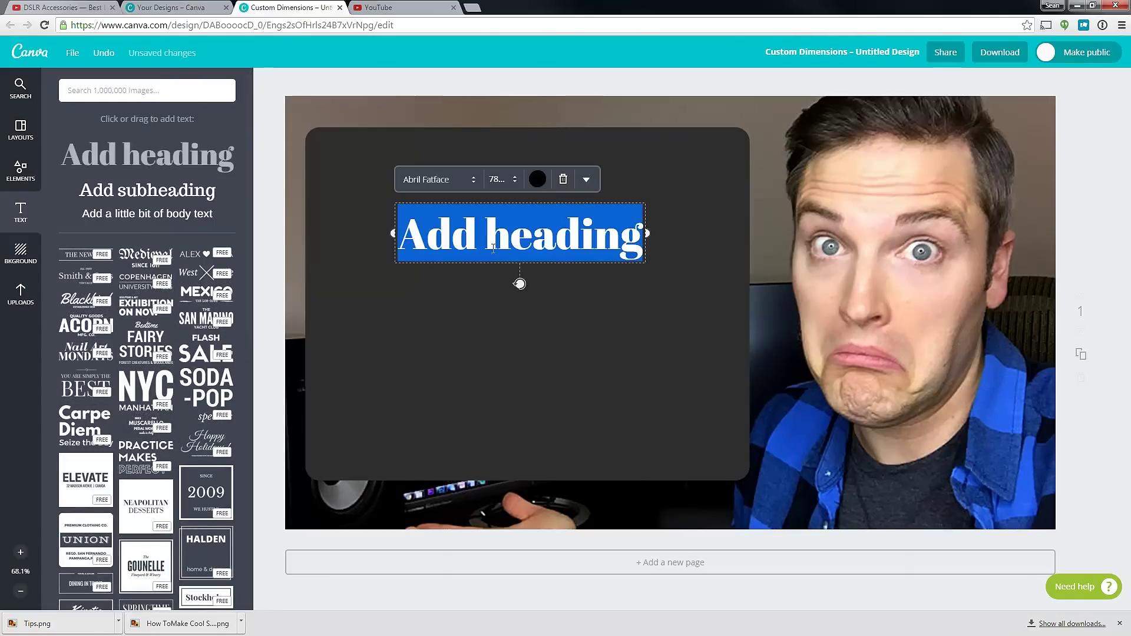
{"action": "left_click", "coordinate": [486, 201]}
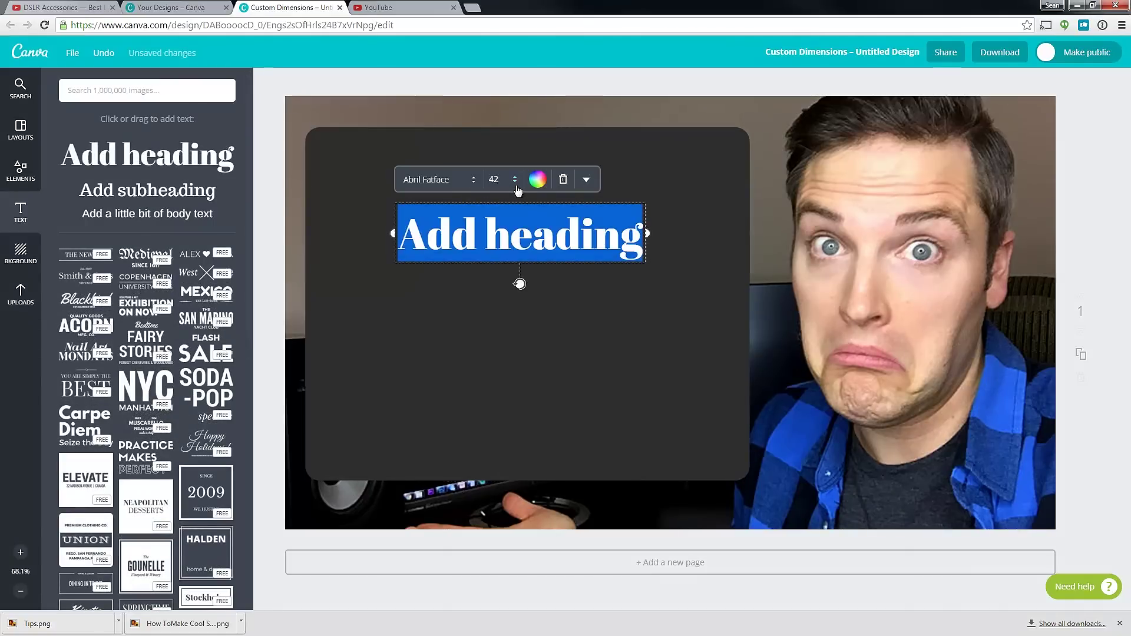
{"action": "left_click", "coordinate": [471, 179]}
{"action": "left_click", "coordinate": [438, 454]}
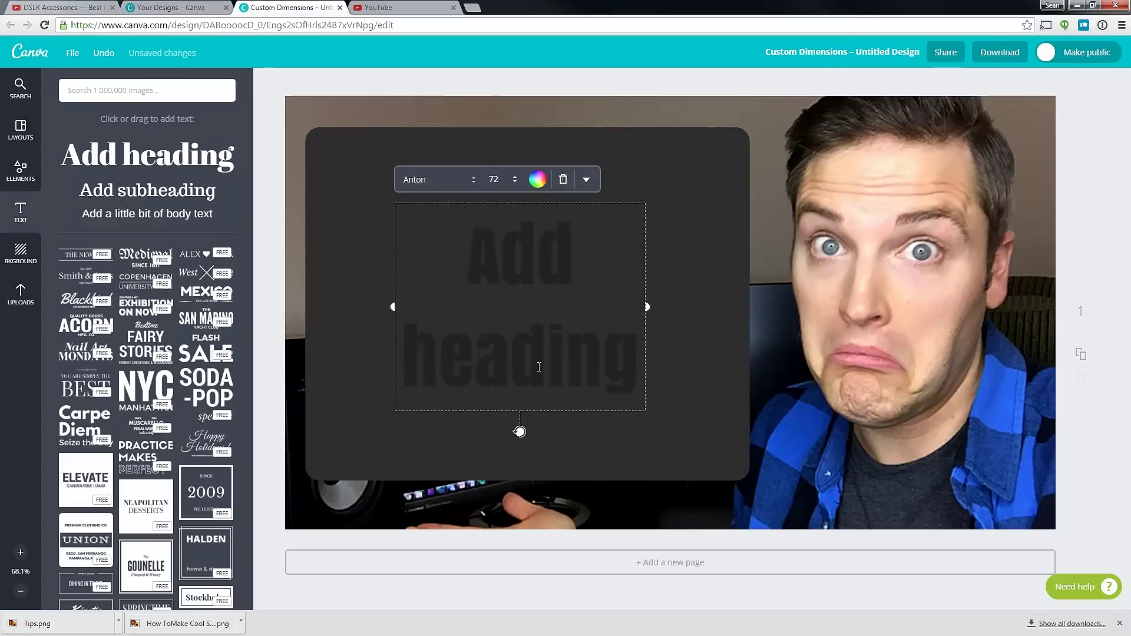
Step: Widen the heading's text box to nearly the dark box's width and replace its text with "Wierd Trick for YouTube!"
{"action": "left_click_drag", "start_coordinate": [646, 307], "coordinate": [718, 306]}
{"action": "left_click_drag", "start_coordinate": [393, 309], "coordinate": [334, 307]}
{"action": "left_click", "coordinate": [508, 270]}
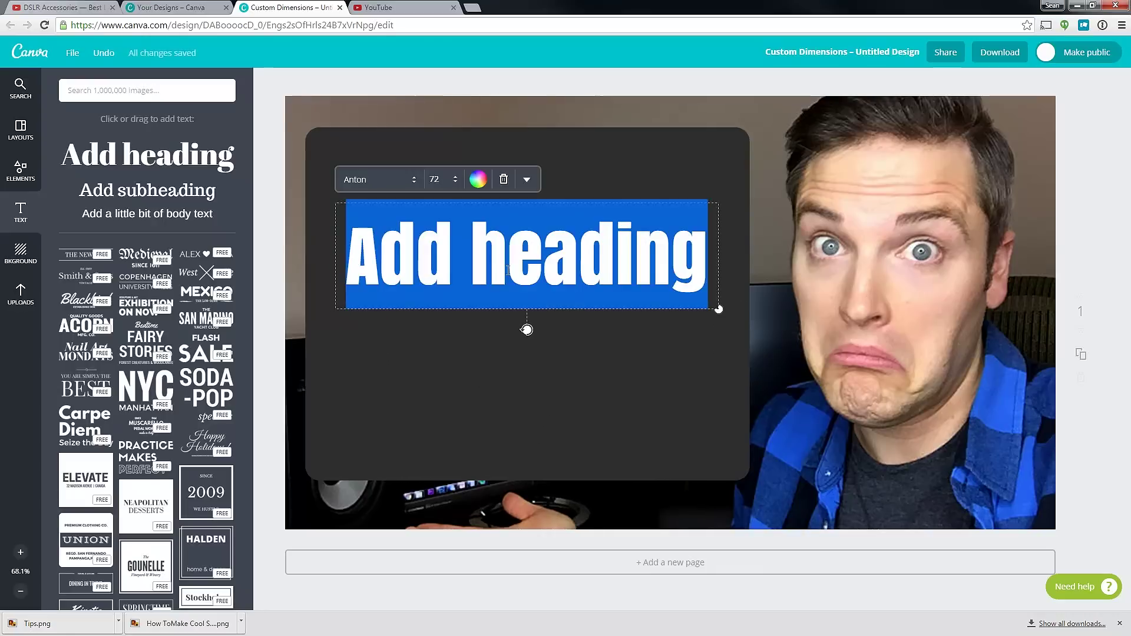
{"action": "type", "text": "Wierd Tr"}
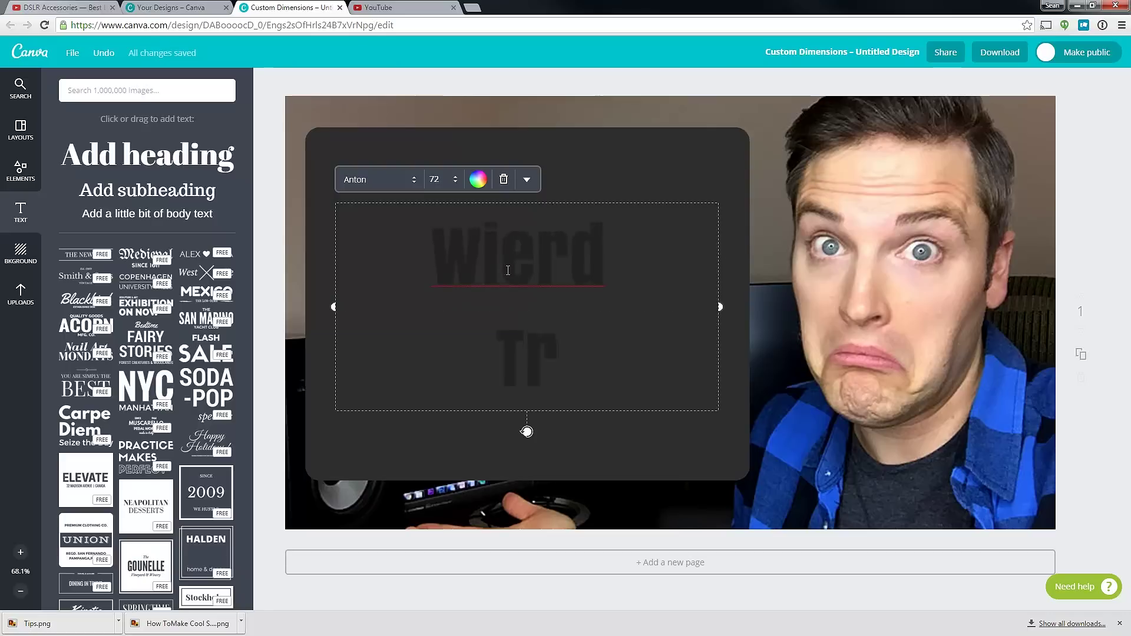
{"action": "type", "text": "ick for YouTu"}
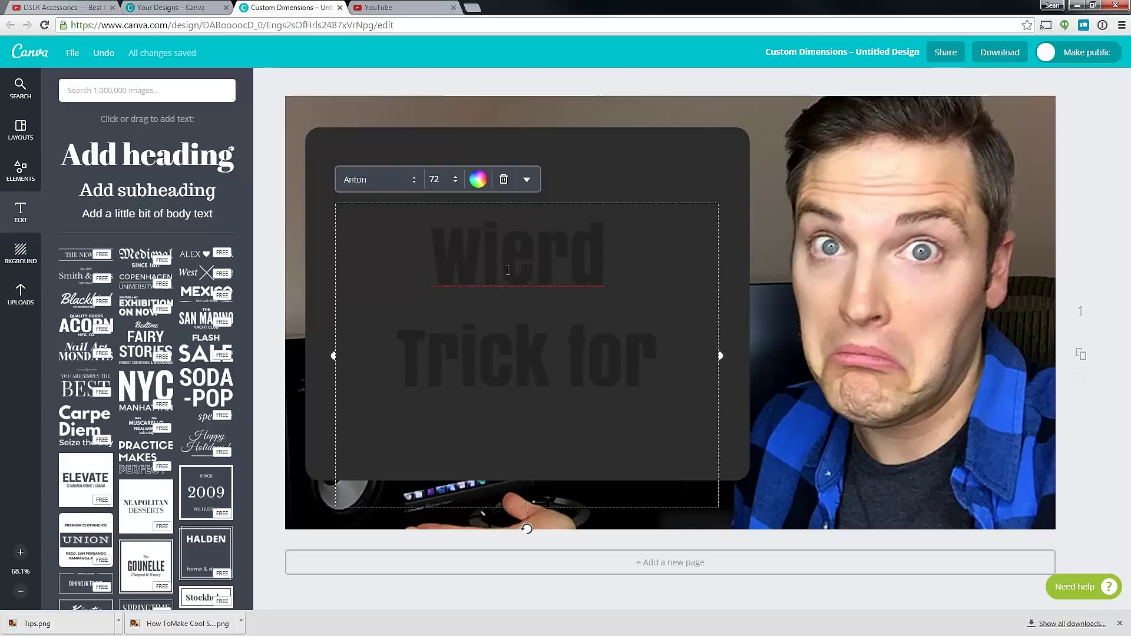
{"action": "type", "text": "!"}
Step: Colour the whole heading text white and deselect it
{"action": "key", "text": "ctrl+a"}
{"action": "left_click", "coordinate": [478, 179]}
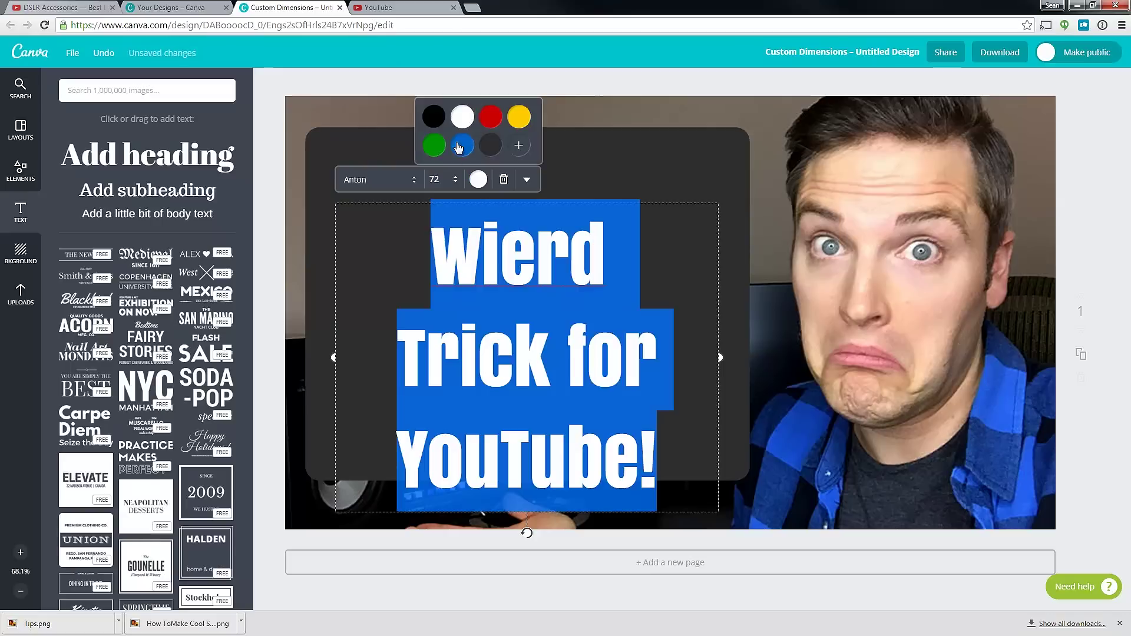
{"action": "left_click", "coordinate": [630, 146]}
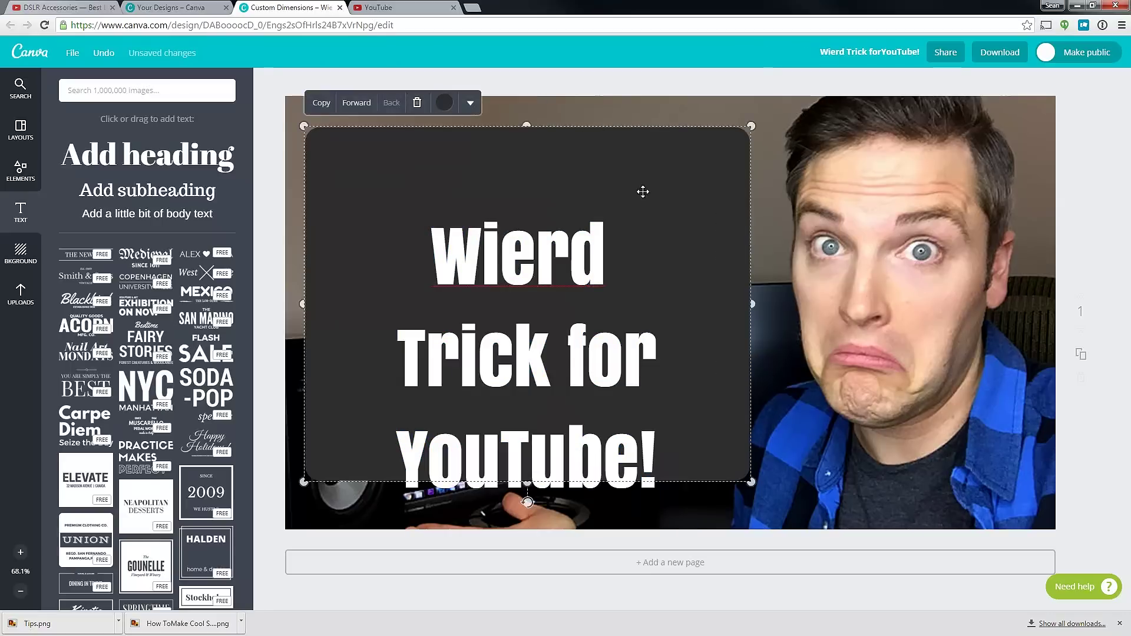
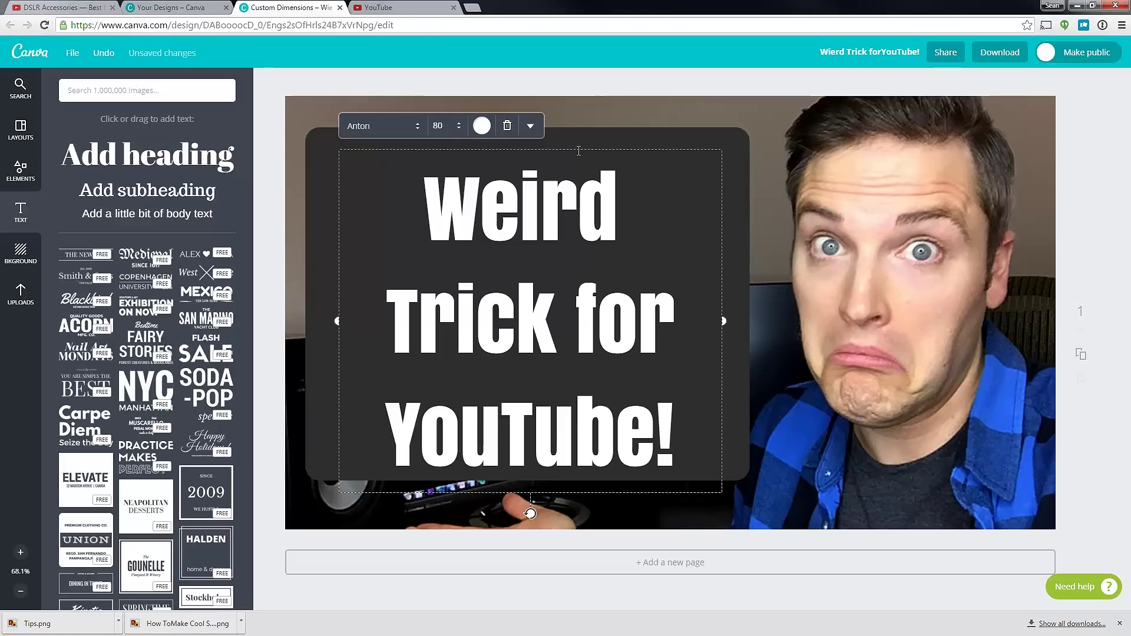
{"action": "left_click", "coordinate": [620, 130]}
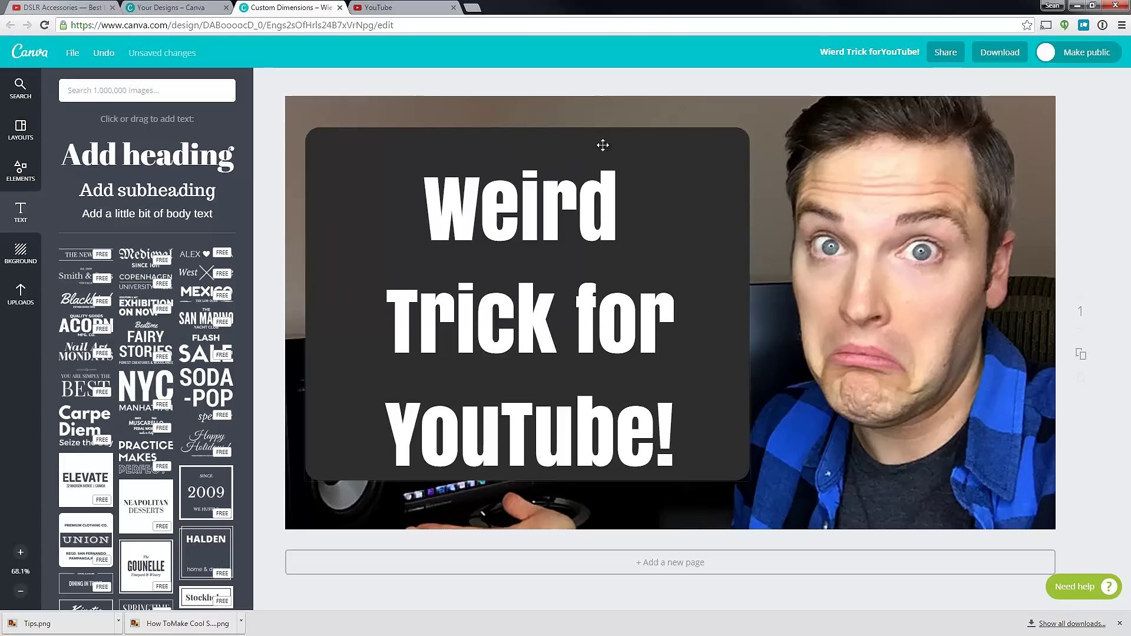
Step: Search the image library for "youtube" and add the red square YouTube logo to the thumbnail
{"action": "left_click", "coordinate": [21, 171]}
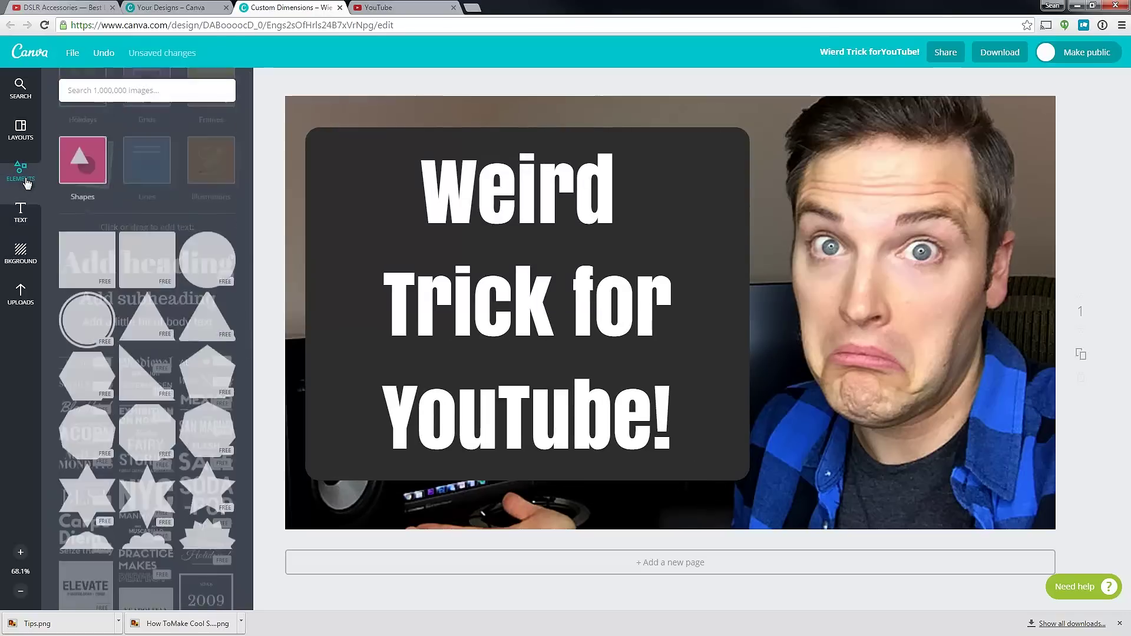
{"action": "left_click", "coordinate": [96, 100]}
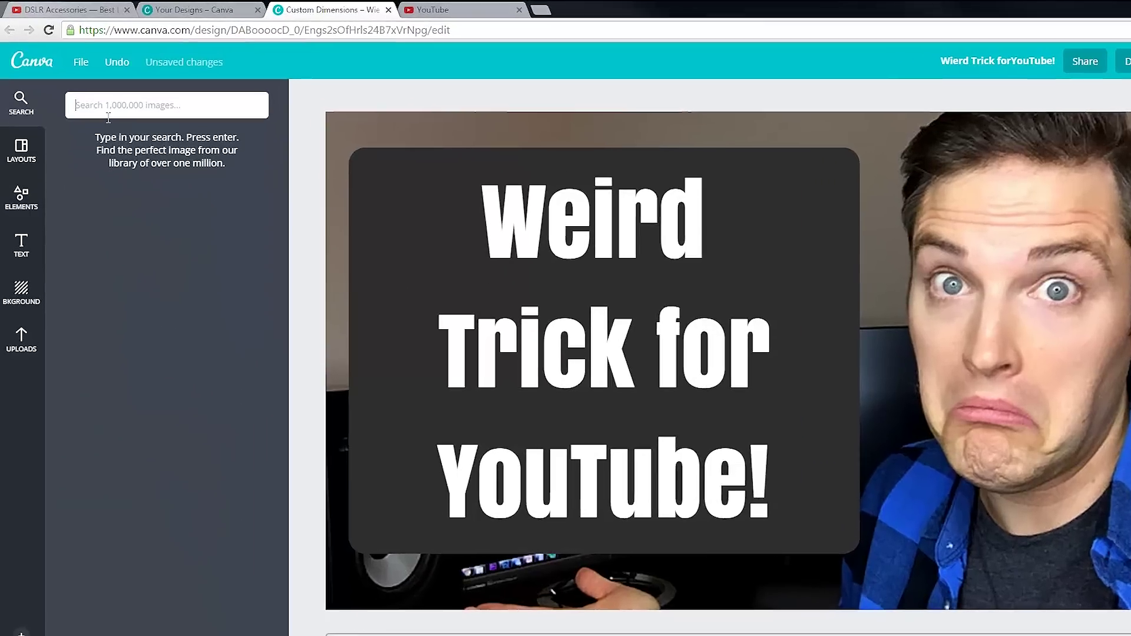
{"action": "type", "text": "youtube"}
{"action": "key", "text": "Return"}
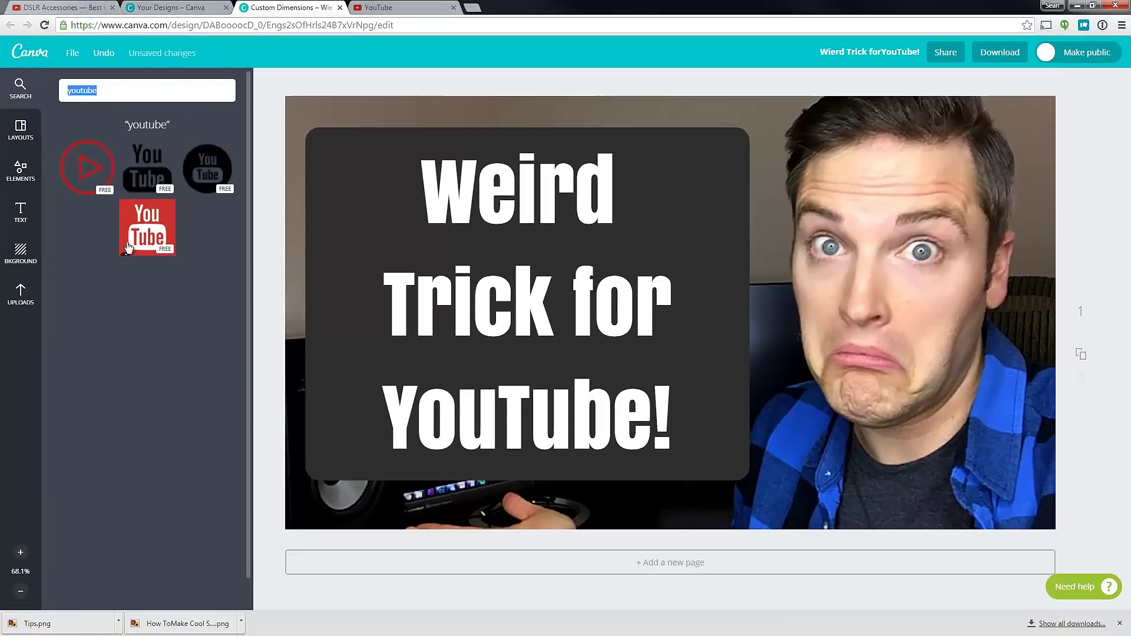
{"action": "left_click", "coordinate": [150, 277]}
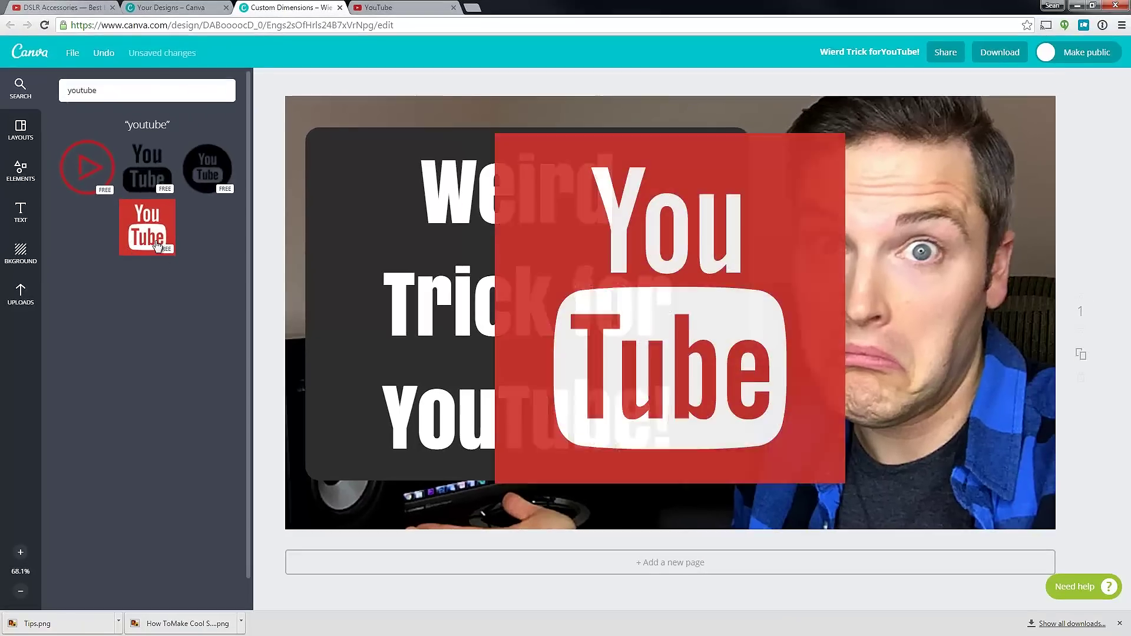
Step: Shrink the YouTube logo, place it over the heading's last line and tilt it slightly counter-clockwise
{"action": "left_click_drag", "start_coordinate": [494, 137], "coordinate": [686, 329]}
{"action": "left_click_drag", "start_coordinate": [836, 380], "coordinate": [585, 404]}
{"action": "left_click_drag", "start_coordinate": [596, 355], "coordinate": [576, 378]}
{"action": "left_click_drag", "start_coordinate": [502, 545], "coordinate": [513, 538]}
Step: Delete the word "YouTube!" from the heading so the logo takes its place
{"action": "left_click", "coordinate": [624, 417]}
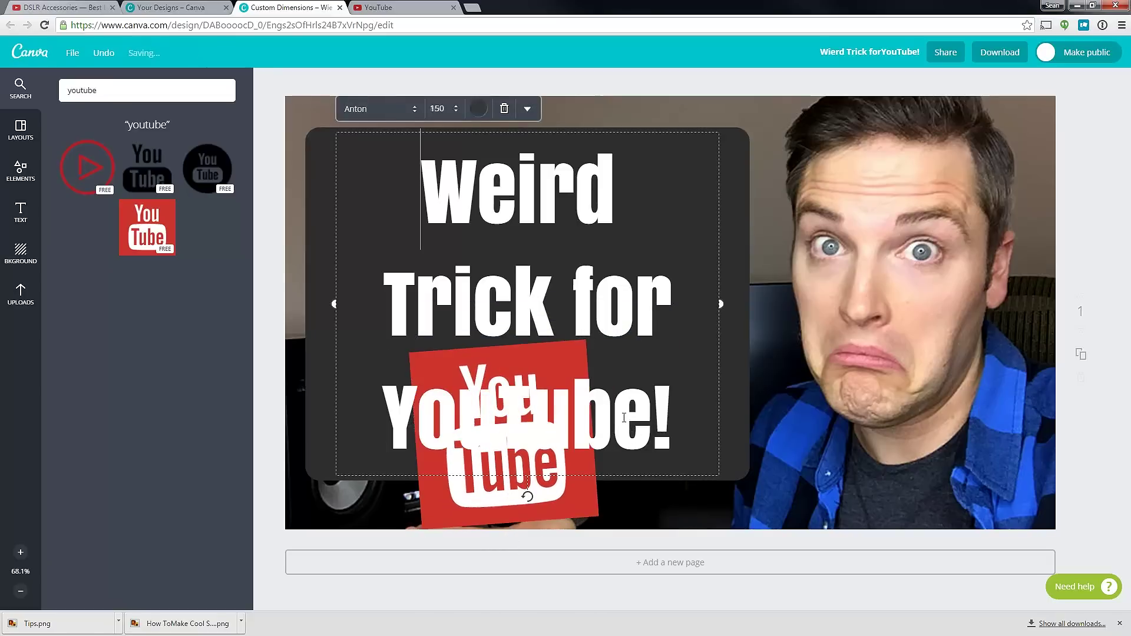
{"action": "left_click_drag", "start_coordinate": [382, 419], "coordinate": [678, 419]}
{"action": "key", "text": "BackSpace"}
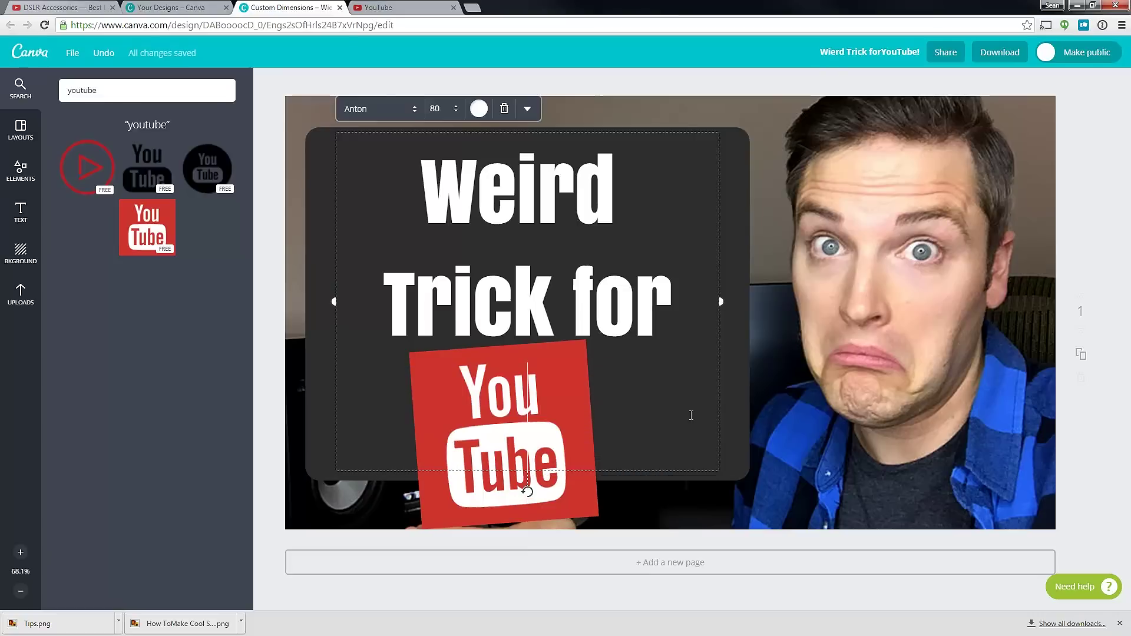
{"action": "left_click", "coordinate": [791, 319]}
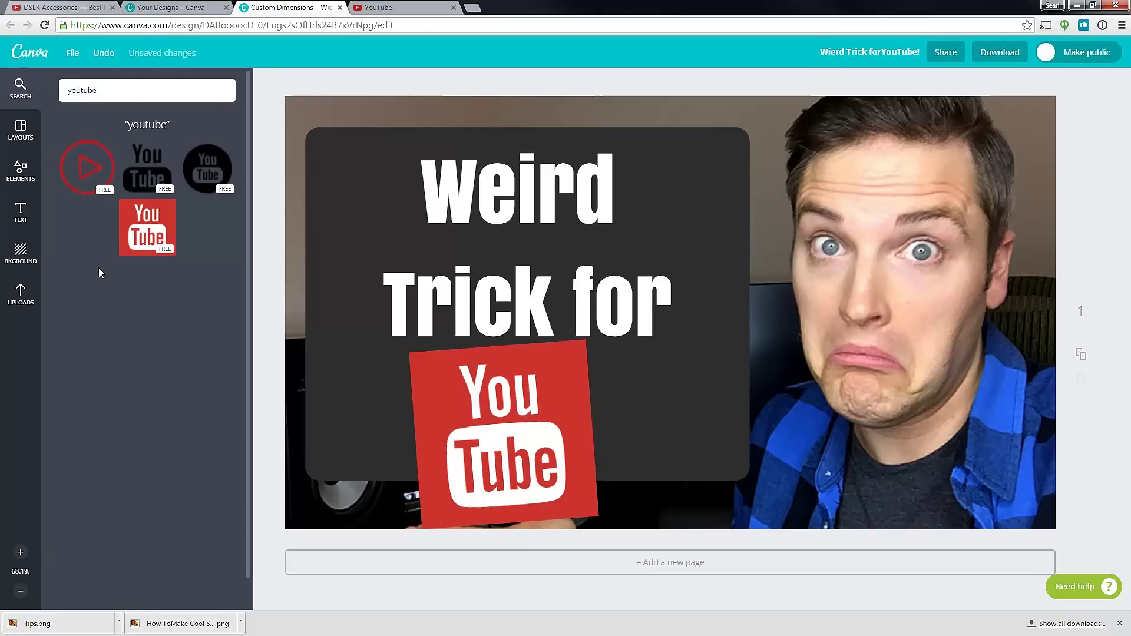
Step: Add the uploaded photo of the two shrugging men and enlarge it to fill the canvas behind the box, heading and logo
{"action": "left_click", "coordinate": [22, 296]}
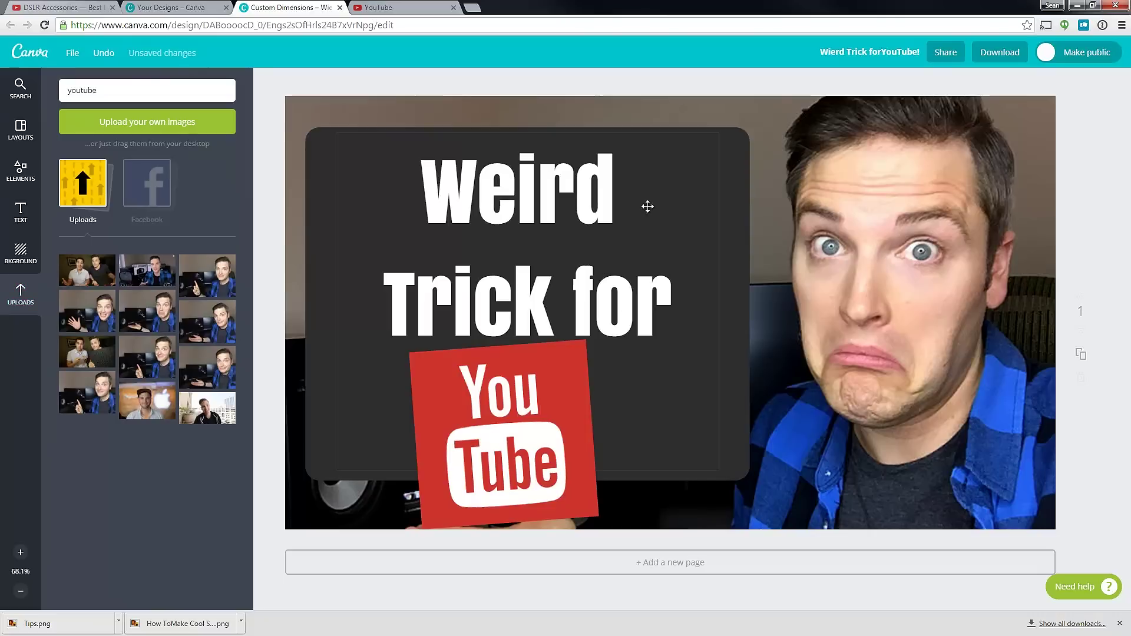
{"action": "left_click_drag", "start_coordinate": [87, 270], "coordinate": [631, 290]}
{"action": "left_click_drag", "start_coordinate": [428, 177], "coordinate": [272, 89]}
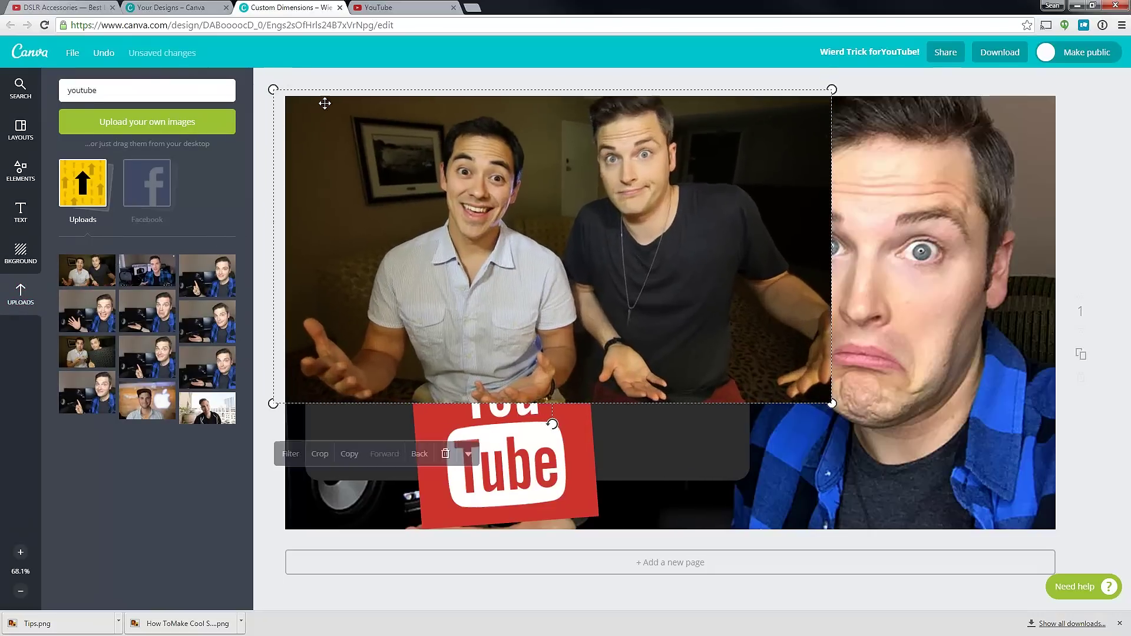
{"action": "left_click_drag", "start_coordinate": [831, 403], "coordinate": [1069, 513]}
{"action": "left_click_drag", "start_coordinate": [974, 475], "coordinate": [970, 476]}
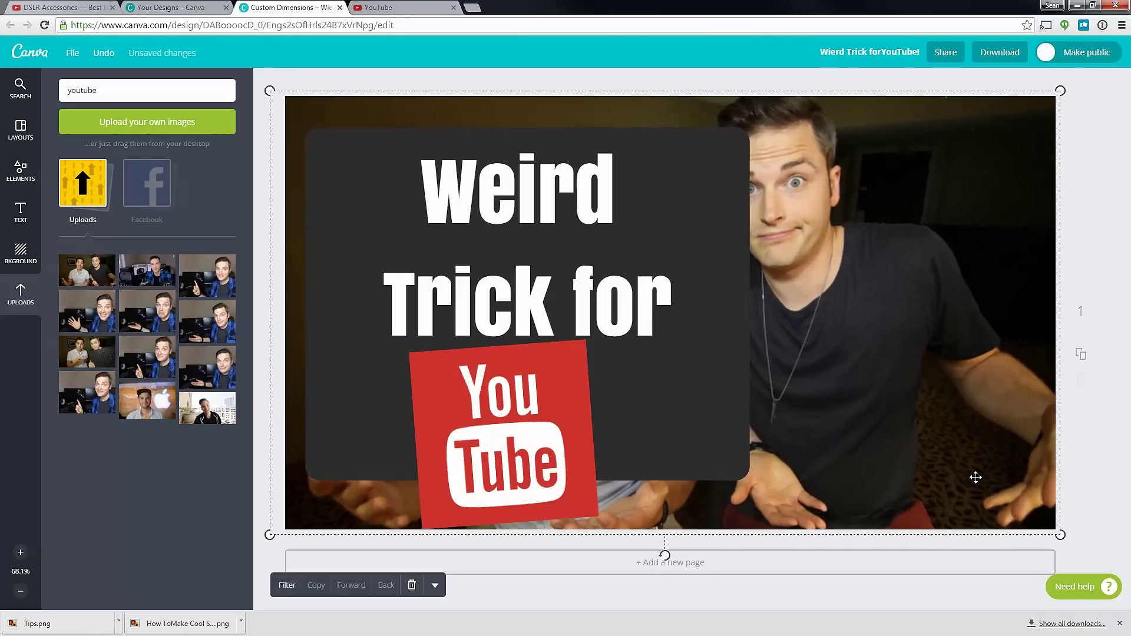
Step: Widen the heading's text box across most of the thumbnail and delete the dark rounded box
{"action": "left_click", "coordinate": [672, 321]}
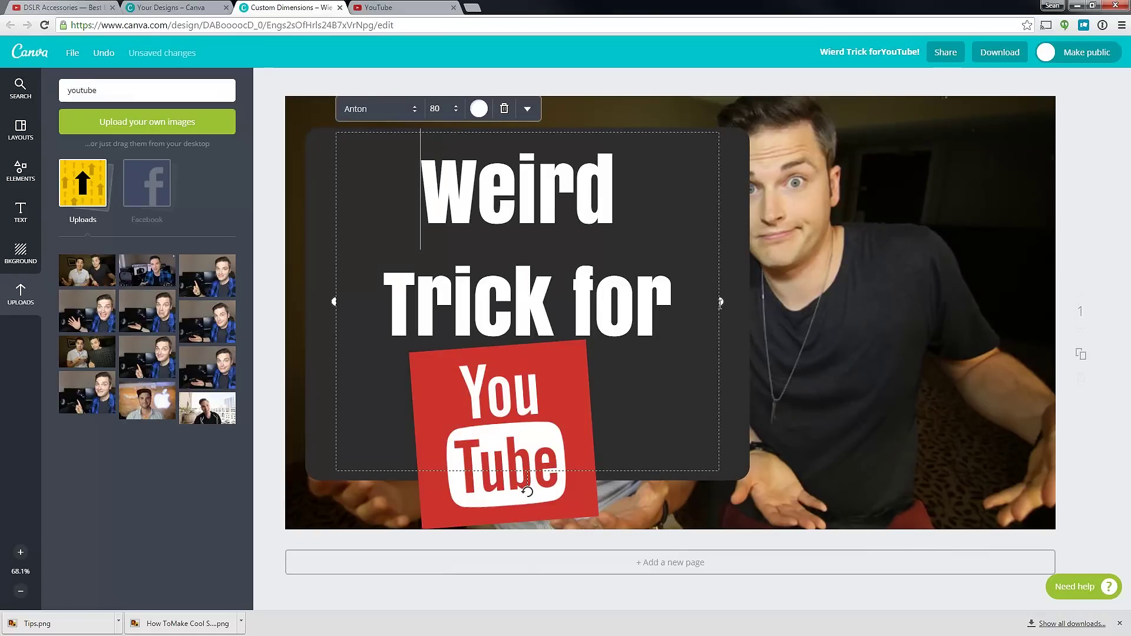
{"action": "left_click_drag", "start_coordinate": [721, 302], "coordinate": [976, 302]}
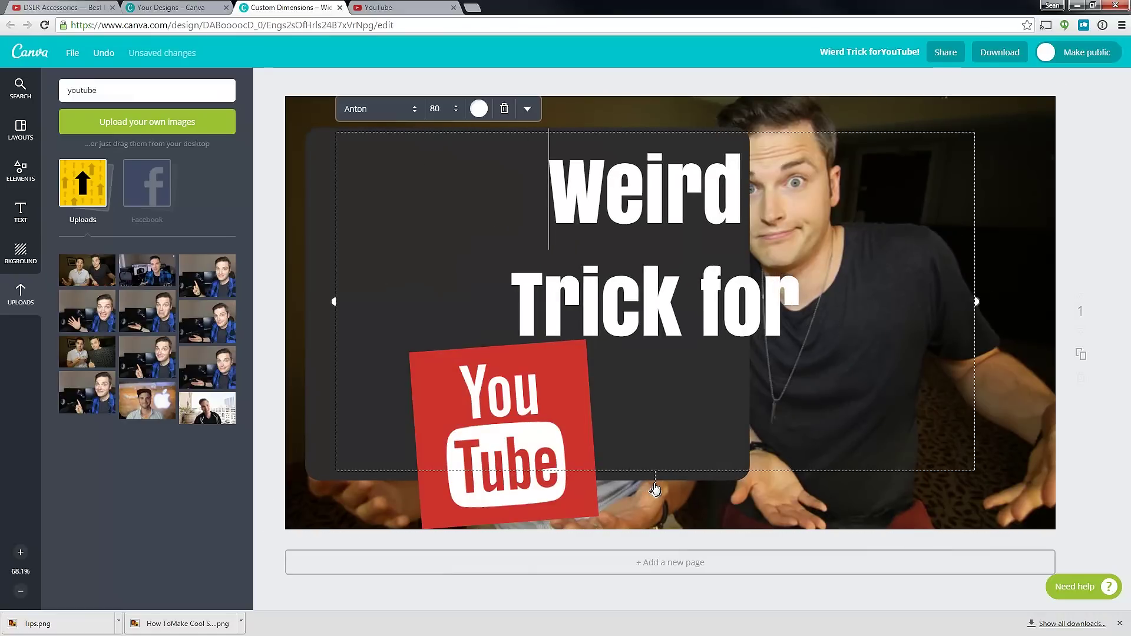
{"action": "key", "text": "shift+End"}
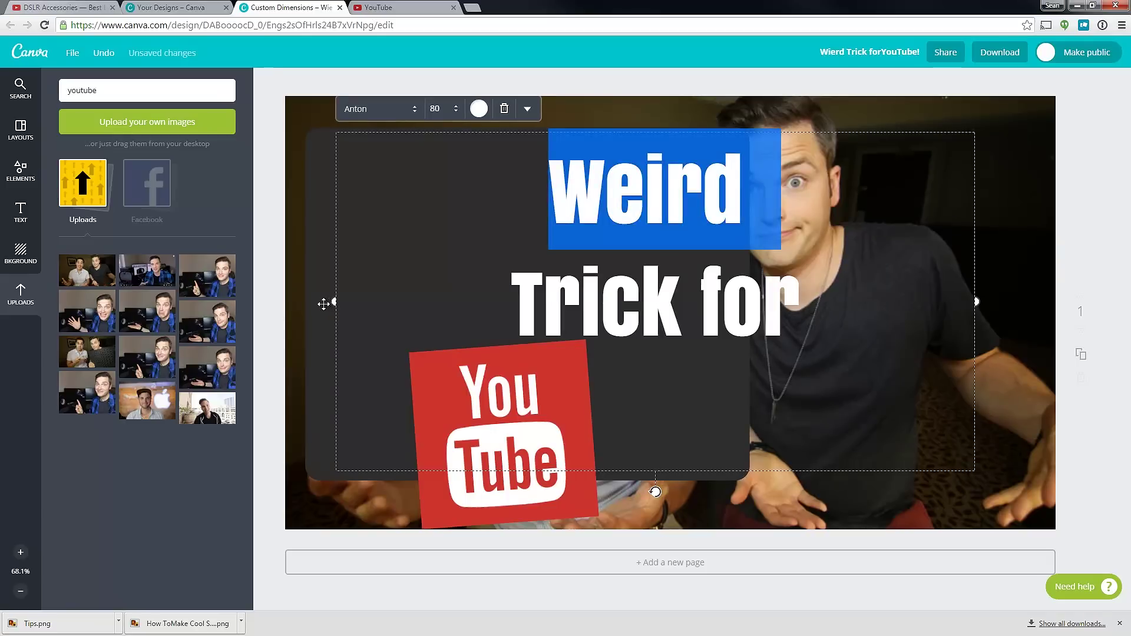
{"action": "left_click", "coordinate": [311, 164]}
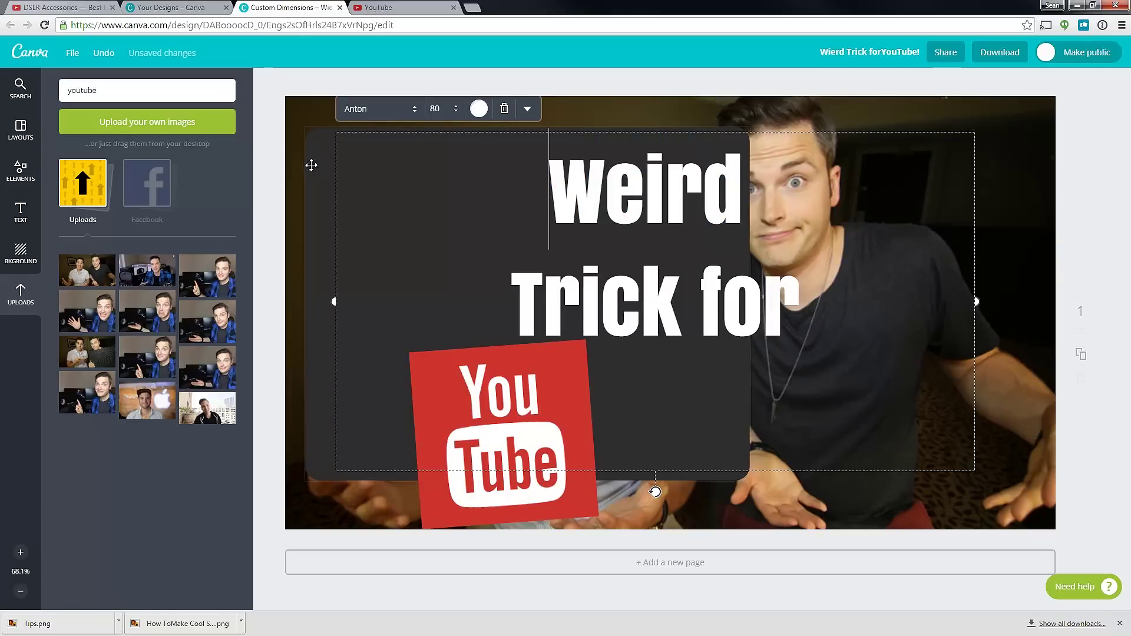
{"action": "key", "text": "Delete"}
Step: Move the YouTube logo to the upper-left corner of the photo, beside the men's heads
{"action": "left_click", "coordinate": [575, 281]}
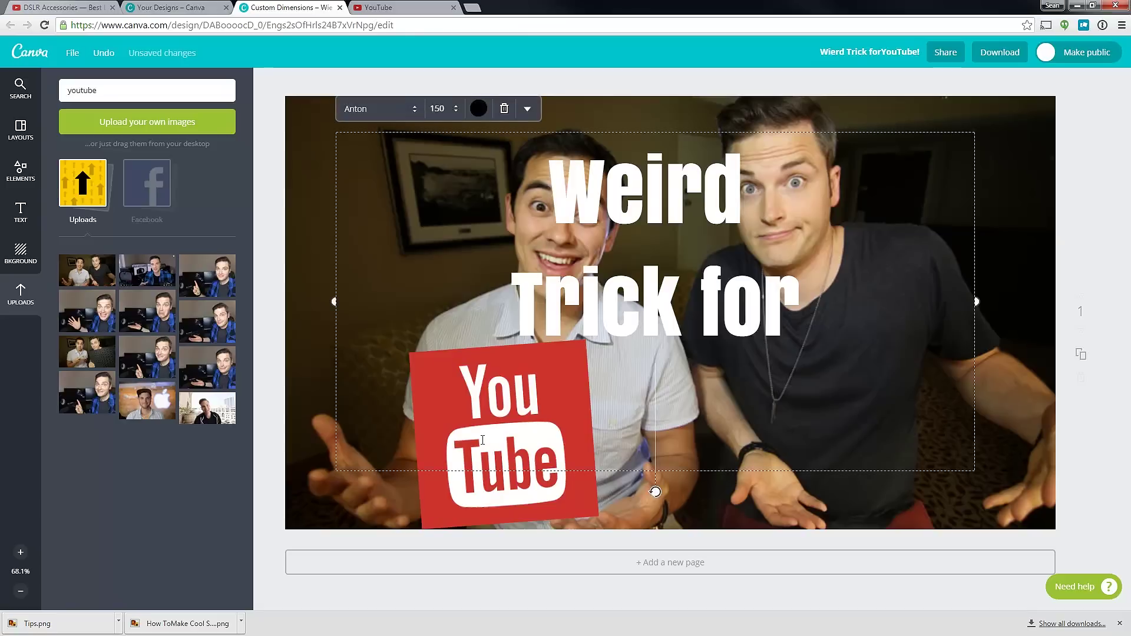
{"action": "left_click_drag", "start_coordinate": [451, 526], "coordinate": [349, 308]}
Step: Join the heading onto one line and replace the word "for" with an exclamation mark so it reads "Weird Trick!"
{"action": "left_click", "coordinate": [630, 216]}
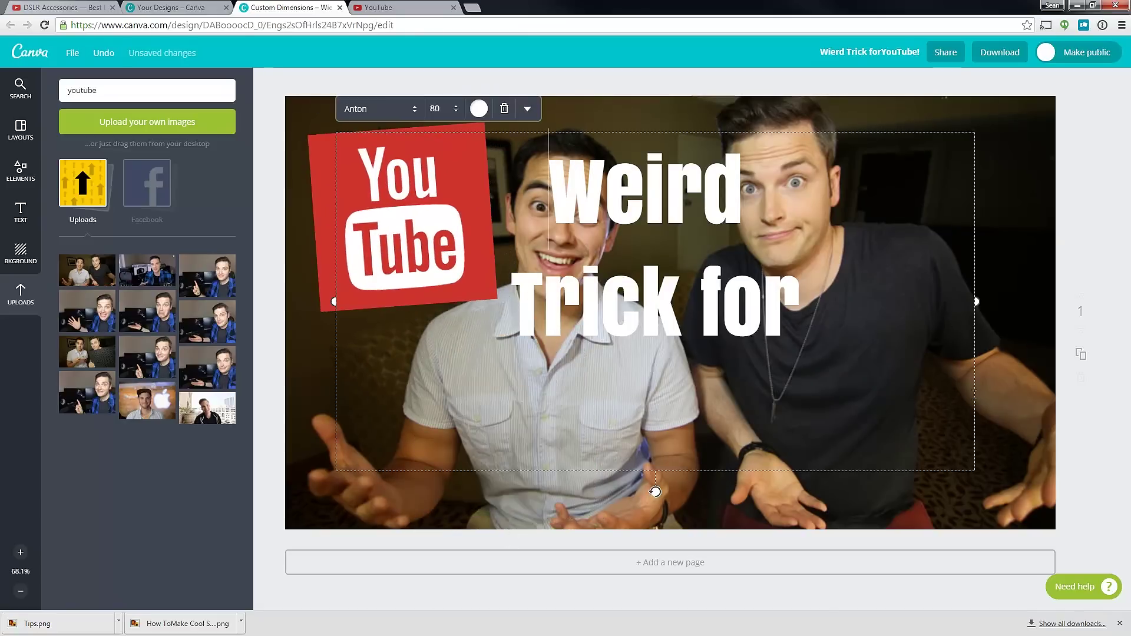
{"action": "left_click", "coordinate": [509, 296]}
{"action": "key", "text": "BackSpace"}
{"action": "left_click", "coordinate": [904, 219]}
{"action": "double_click", "coordinate": [931, 193]}
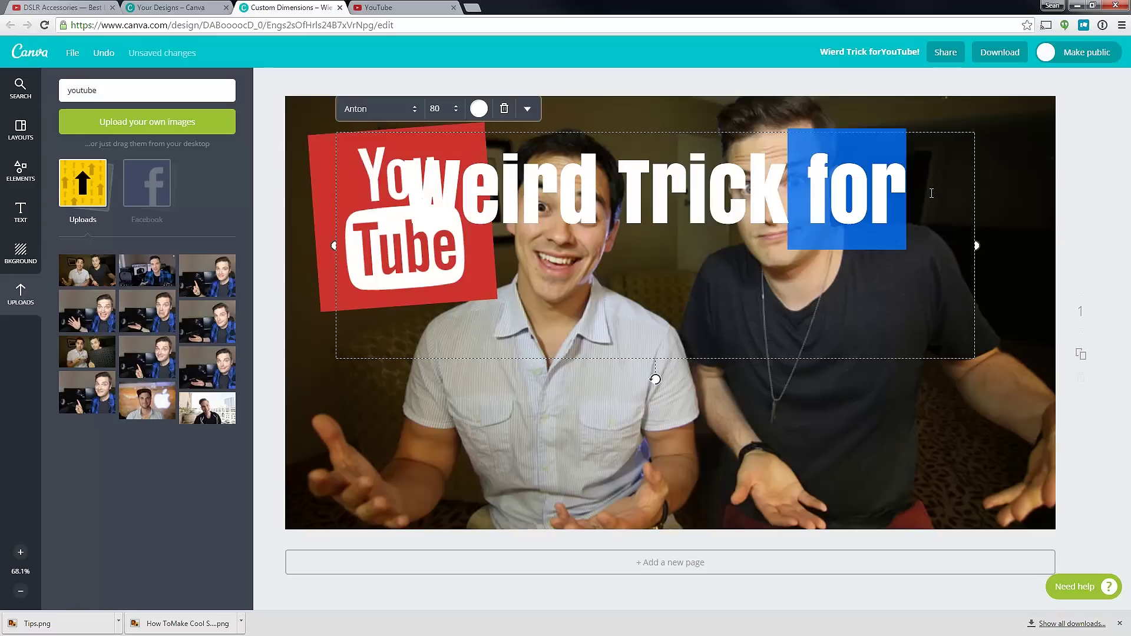
{"action": "key", "text": "BackSpace"}
{"action": "type", "text": "!"}
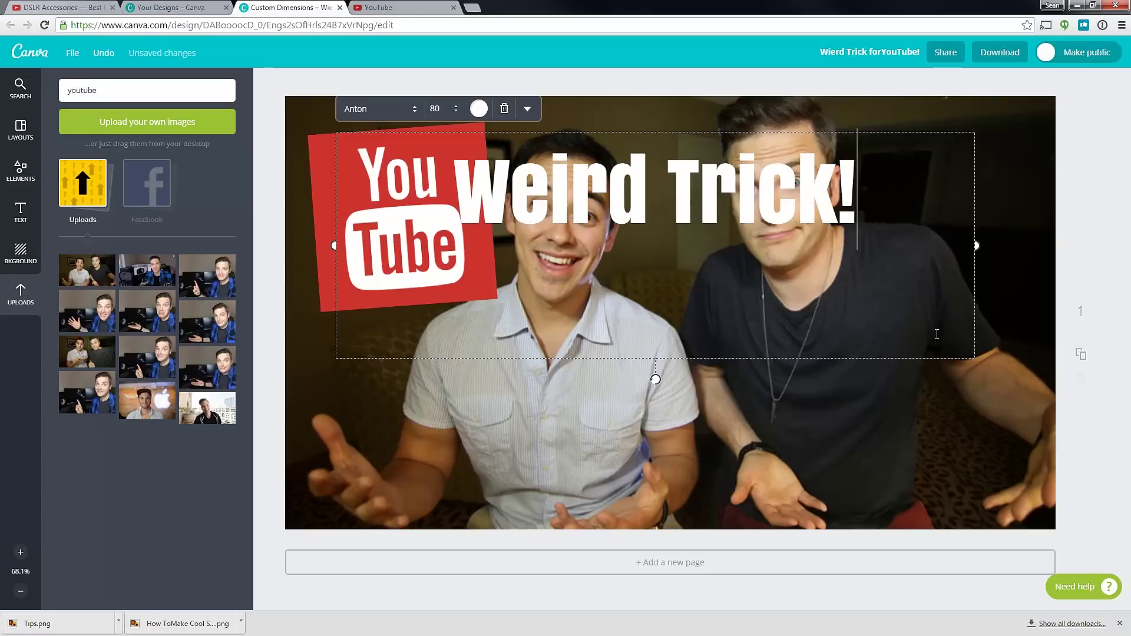
{"action": "left_click", "coordinate": [973, 89]}
Step: Move the heading down across the men's chests and tilt it slightly counter-clockwise
{"action": "left_click", "coordinate": [839, 134]}
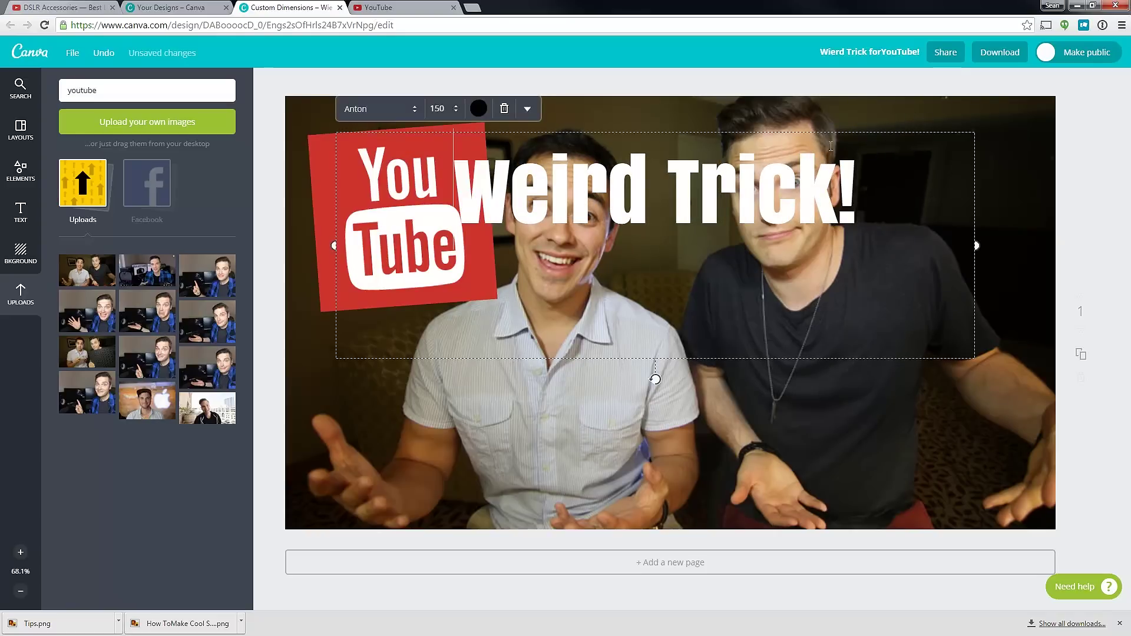
{"action": "left_click_drag", "start_coordinate": [831, 130], "coordinate": [844, 338]}
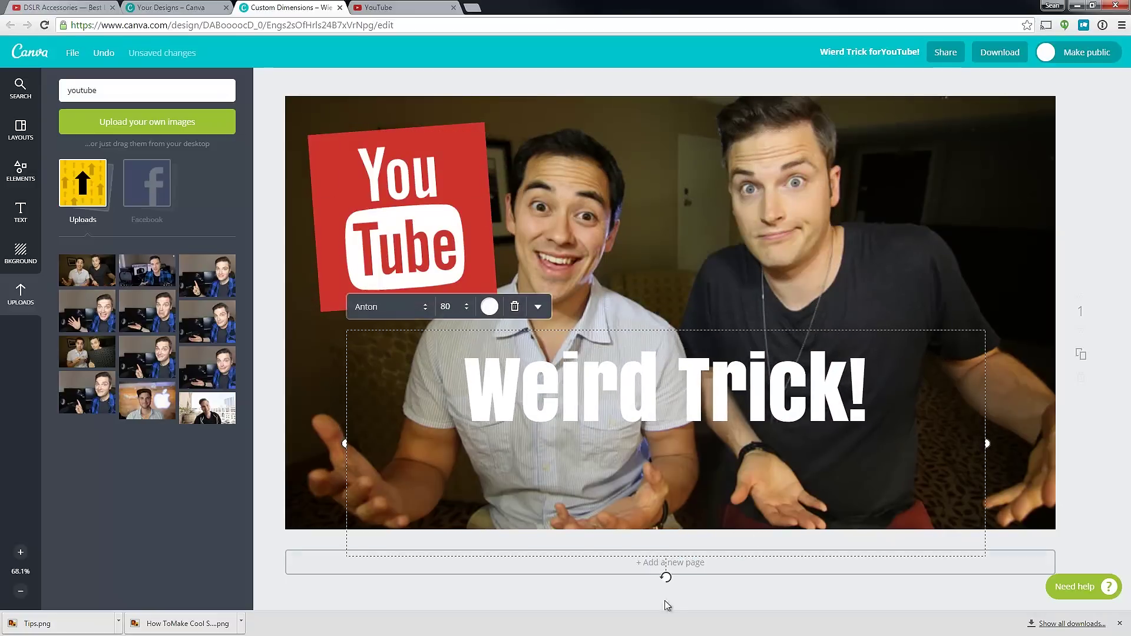
{"action": "left_click_drag", "start_coordinate": [666, 580], "coordinate": [682, 577]}
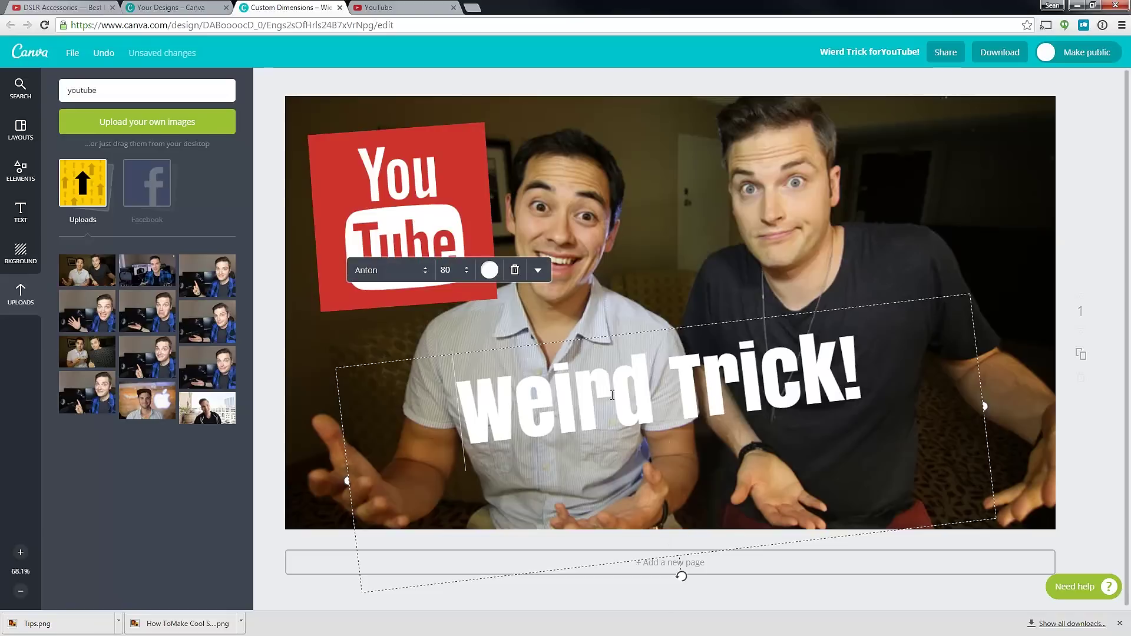
Step: Set the "Weird Trick!" heading's font size to 120 and deselect it
{"action": "left_click", "coordinate": [449, 270]}
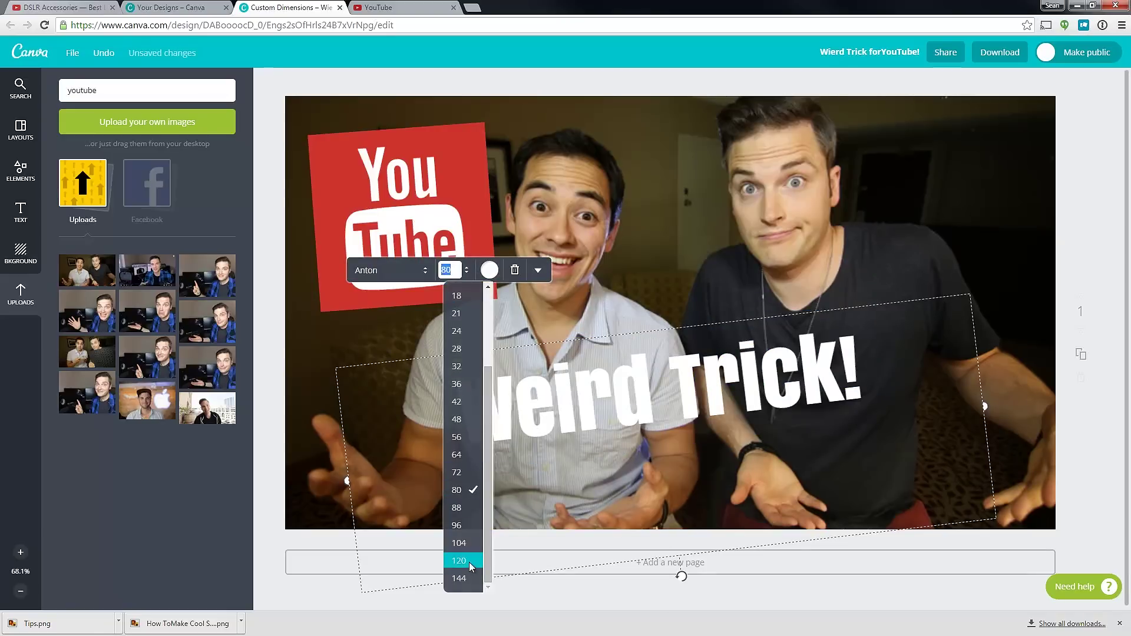
{"action": "left_click", "coordinate": [465, 561]}
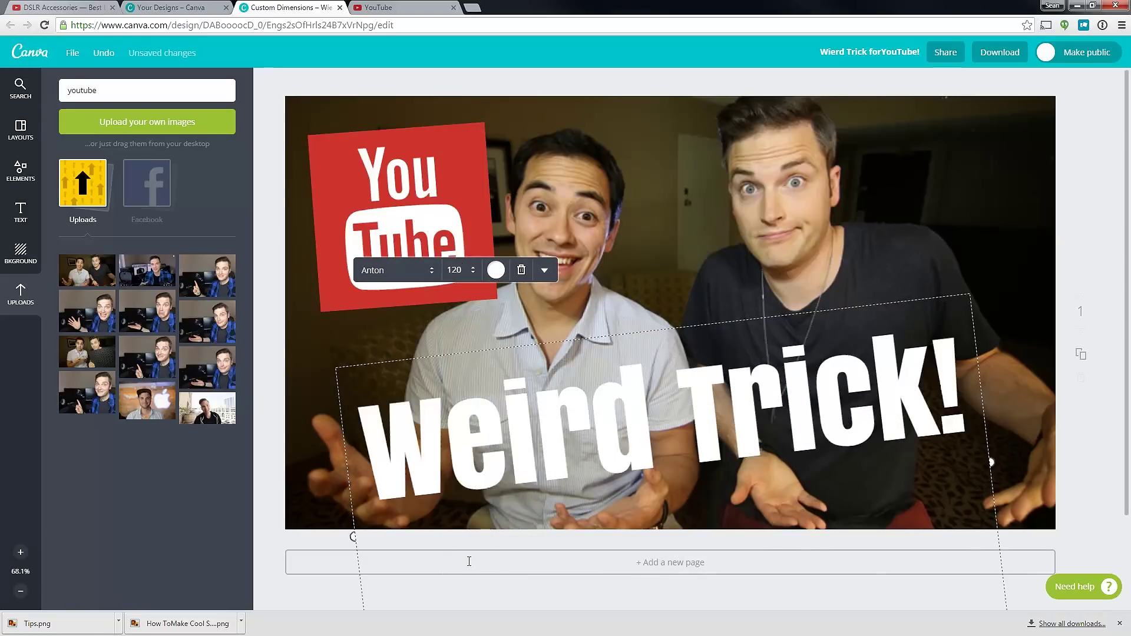
{"action": "left_click", "coordinate": [21, 253]}
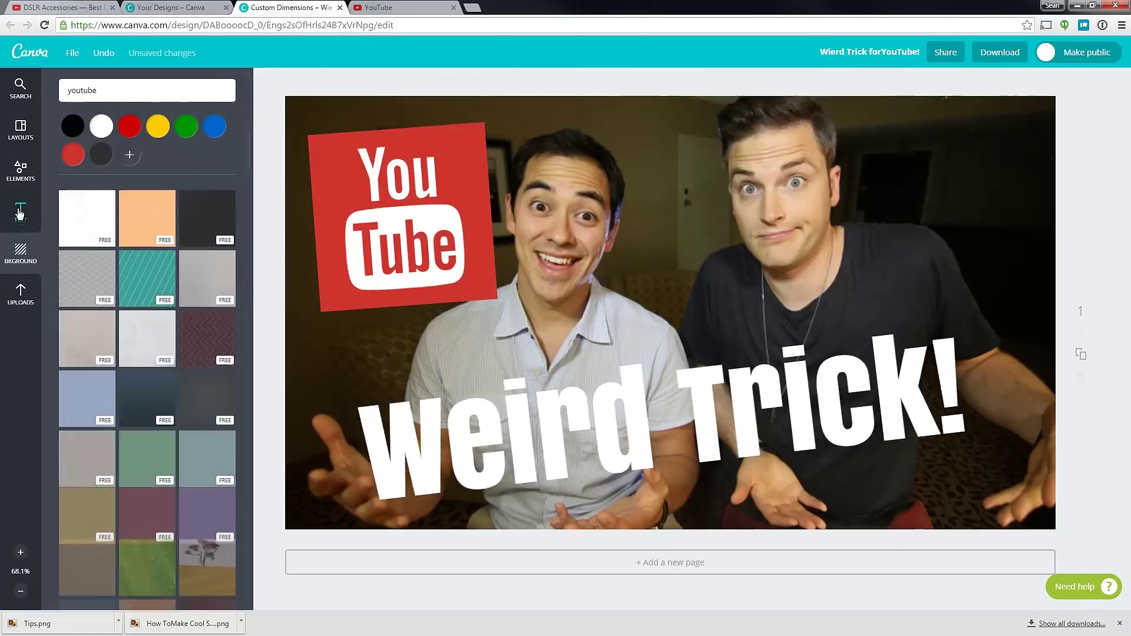
Step: Add a white square shape, stretch it into a wide bar over the "Weird Trick!" heading and tilt it to match the heading
{"action": "left_click", "coordinate": [20, 171]}
{"action": "left_click", "coordinate": [91, 324]}
{"action": "left_click_drag", "start_coordinate": [877, 106], "coordinate": [984, 364]}
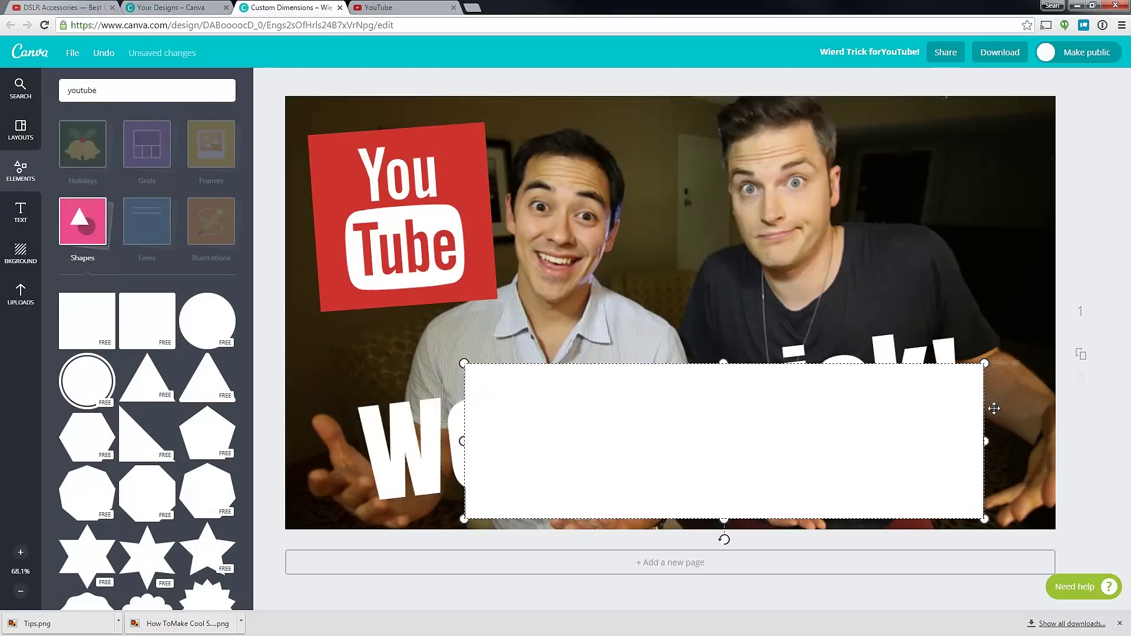
{"action": "left_click_drag", "start_coordinate": [865, 420], "coordinate": [866, 391]}
{"action": "left_click_drag", "start_coordinate": [724, 509], "coordinate": [737, 507]}
{"action": "left_click_drag", "start_coordinate": [464, 429], "coordinate": [351, 449]}
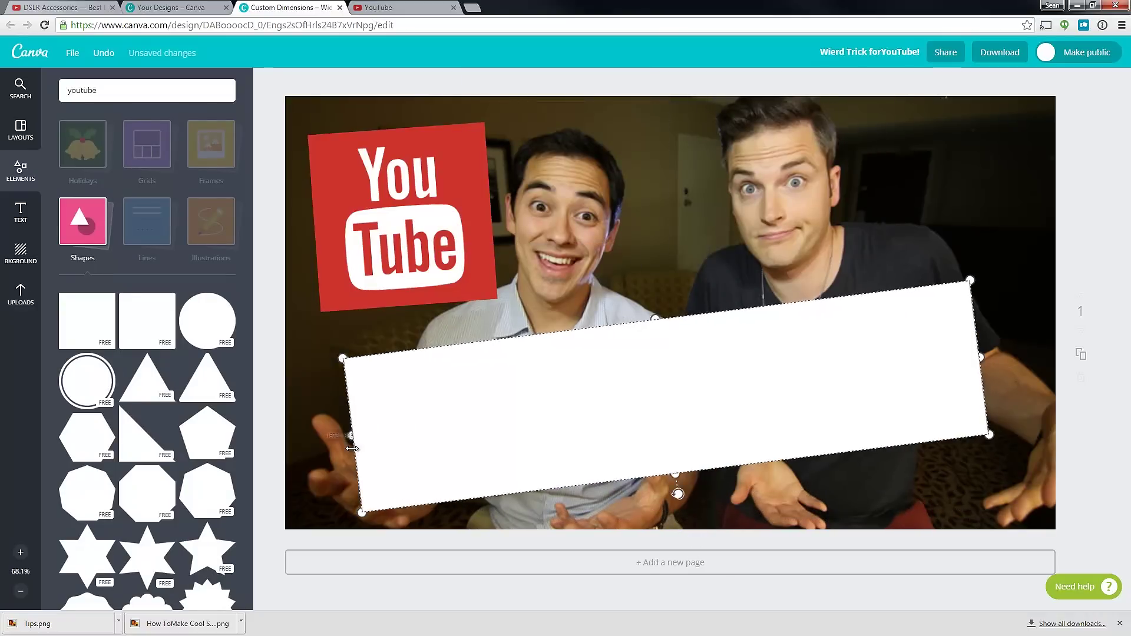
Step: Send the white bar behind the heading, recolour the heading dark grey and trim the bar's upper edge to fit the text
{"action": "right_click", "coordinate": [567, 427]}
{"action": "key", "text": "Escape"}
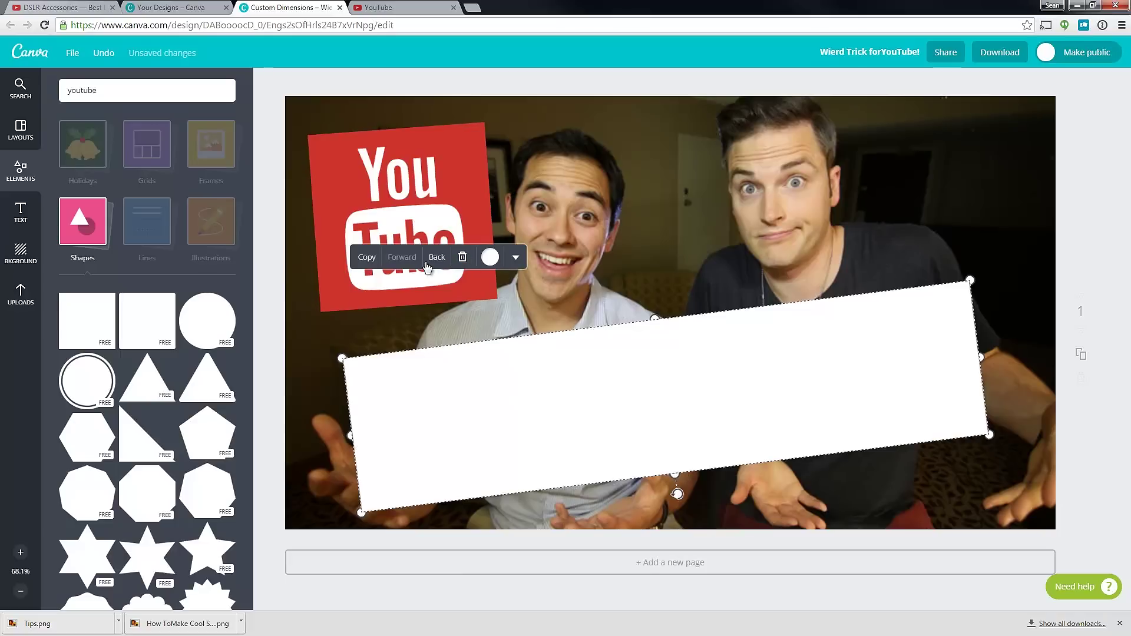
{"action": "left_click", "coordinate": [428, 268]}
{"action": "left_click_drag", "start_coordinate": [654, 319], "coordinate": [656, 348]}
Step: Enlarge the YouTube logo, tilt it counter-clockwise and place it at the photo's left edge just above the white bar
{"action": "left_click", "coordinate": [431, 190]}
{"action": "left_click_drag", "start_coordinate": [431, 191], "coordinate": [474, 172]}
{"action": "left_click_drag", "start_coordinate": [412, 382], "coordinate": [413, 387]}
{"action": "left_click", "coordinate": [767, 214]}
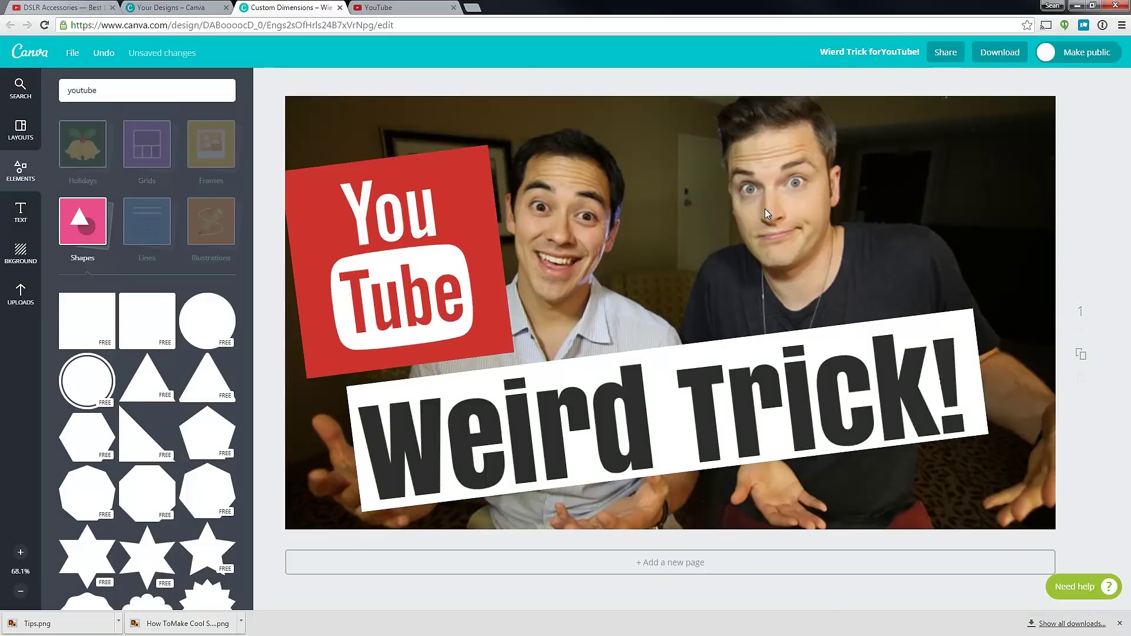
Step: Adjust the background photo's filter, setting its saturation to +14 and its blur to -18
{"action": "left_click", "coordinate": [775, 145]}
{"action": "left_click", "coordinate": [287, 586]}
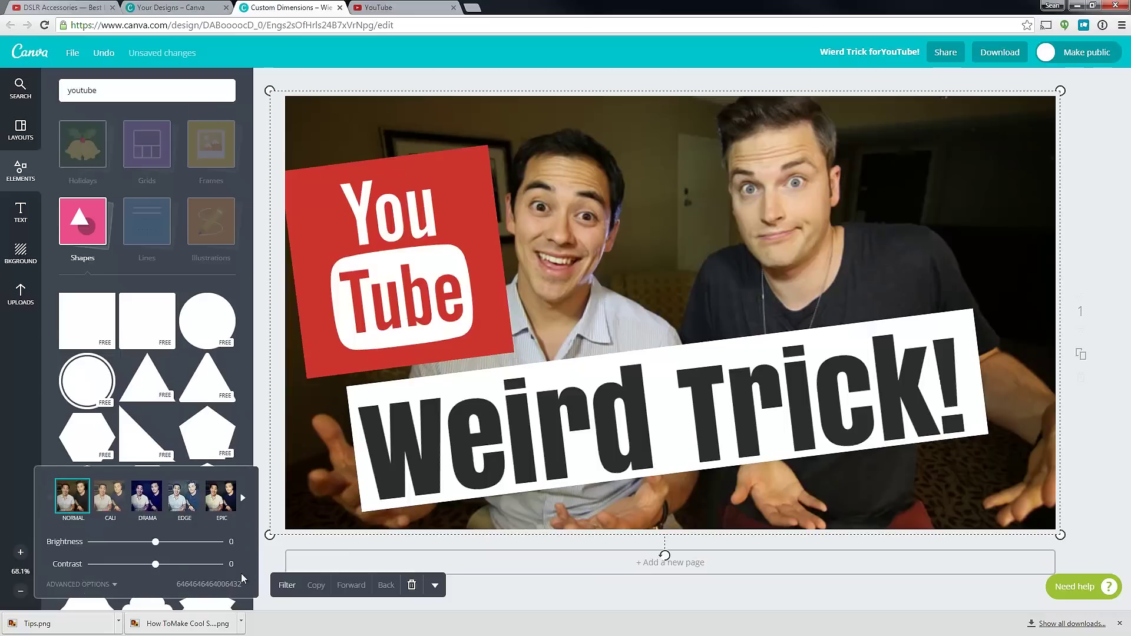
{"action": "left_click", "coordinate": [63, 593]}
{"action": "left_click_drag", "start_coordinate": [157, 476], "coordinate": [164, 476]}
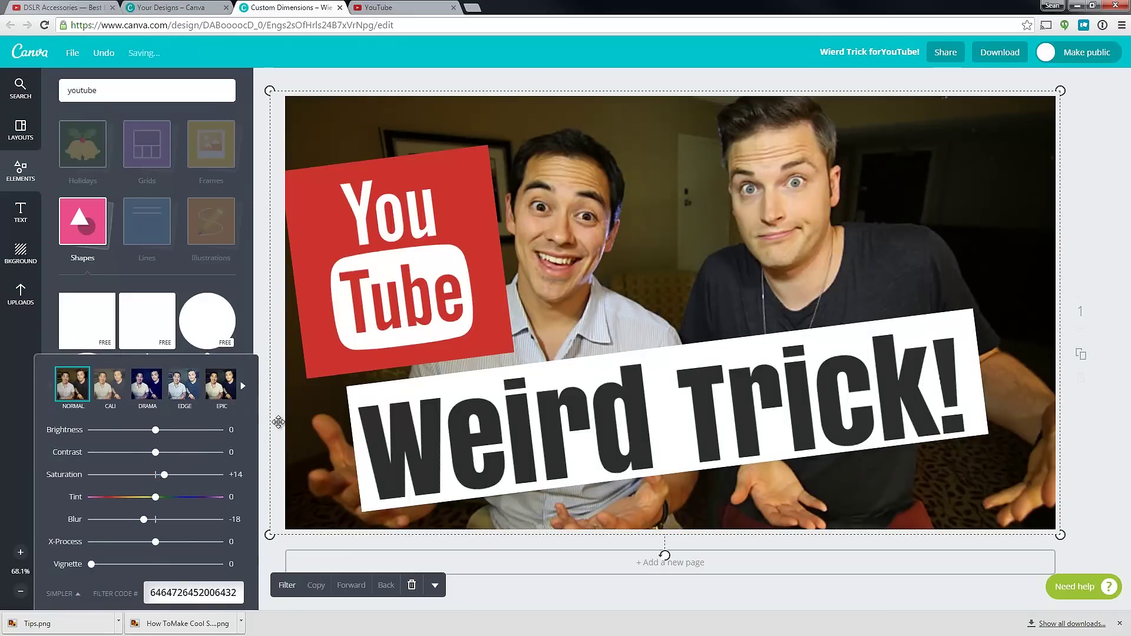
Step: Enlarge the background photo beyond the canvas and rotate it slightly clockwise
{"action": "left_click", "coordinate": [1073, 88]}
{"action": "left_click_drag", "start_coordinate": [1064, 89], "coordinate": [1104, 106]}
{"action": "left_click_drag", "start_coordinate": [698, 589], "coordinate": [687, 590]}
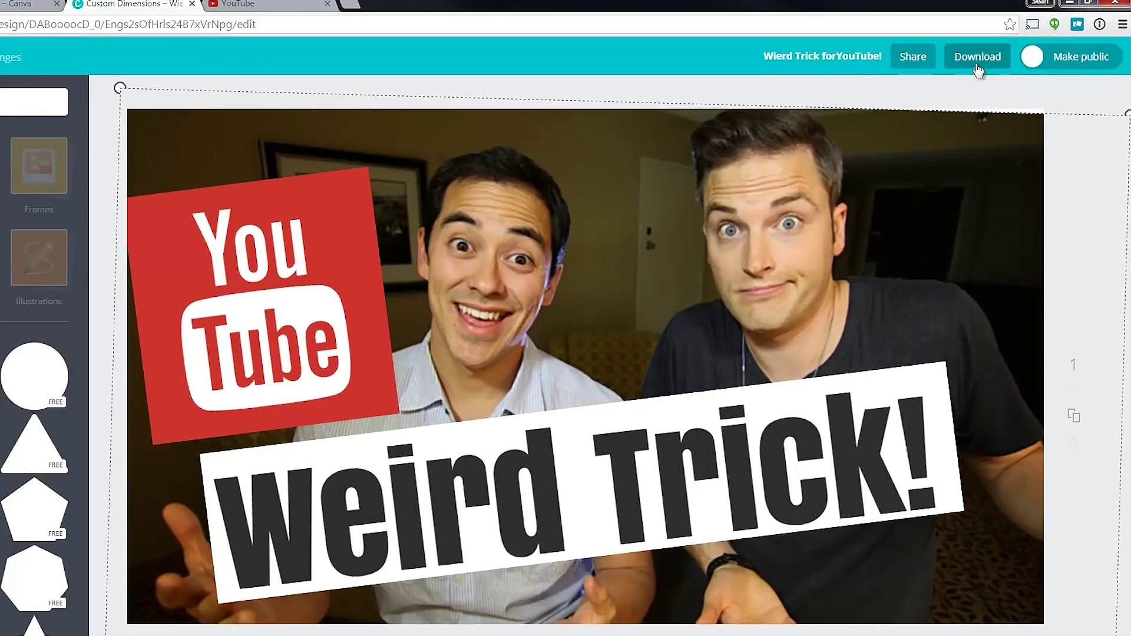
Step: Download the design as a high-quality PNG, saved as "Wierd Trick forYouTube.png" in the Custom Thumbnails folder
{"action": "left_click", "coordinate": [998, 56]}
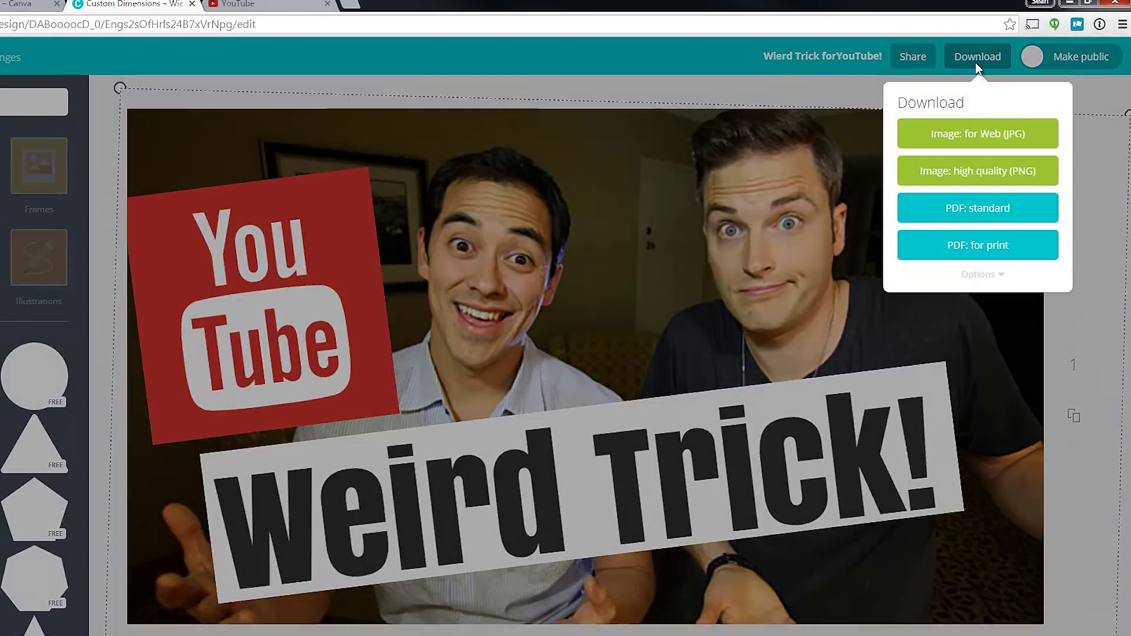
{"action": "left_click", "coordinate": [973, 173]}
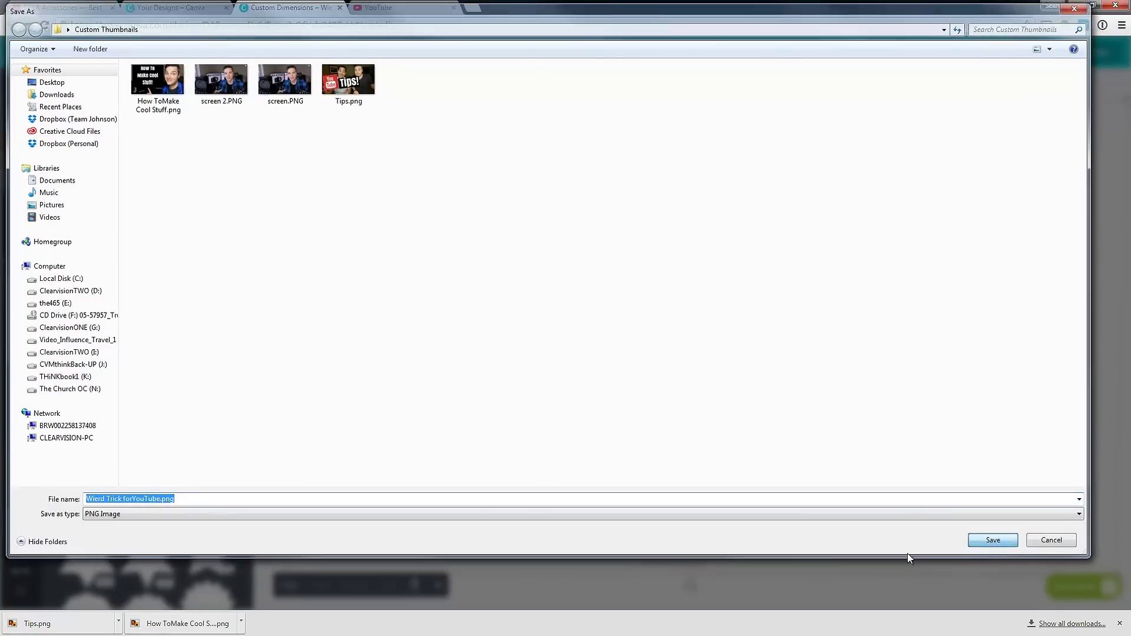
{"action": "left_click", "coordinate": [997, 540]}
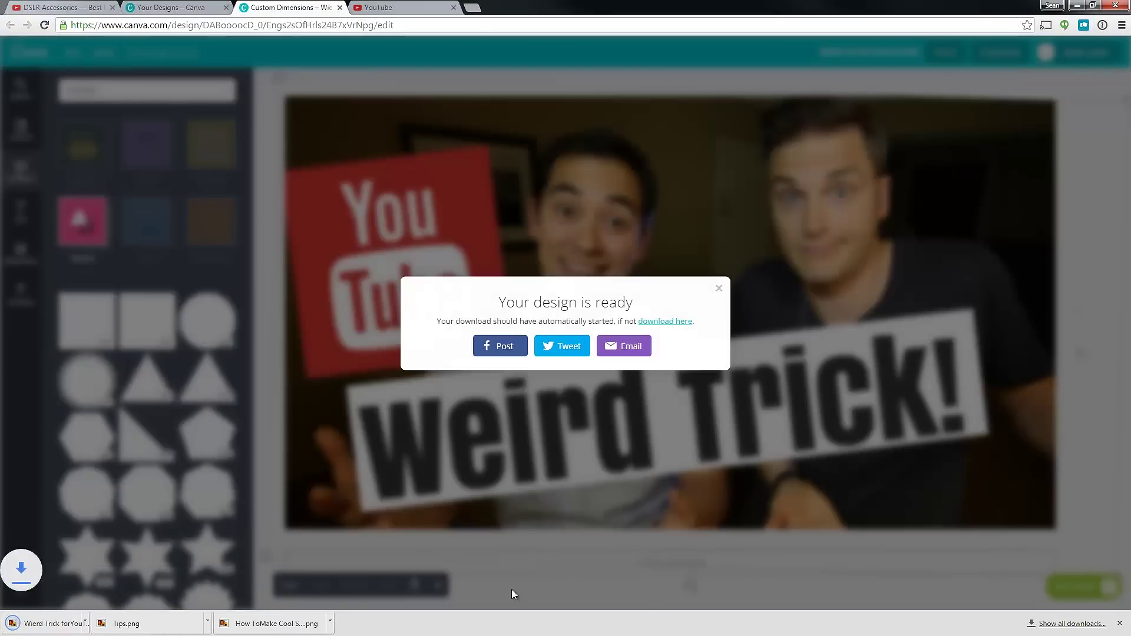
Step: Switch to YouTube and look over the Info and Settings page of the time-lapse tutorial video
{"action": "left_click", "coordinate": [388, 8]}
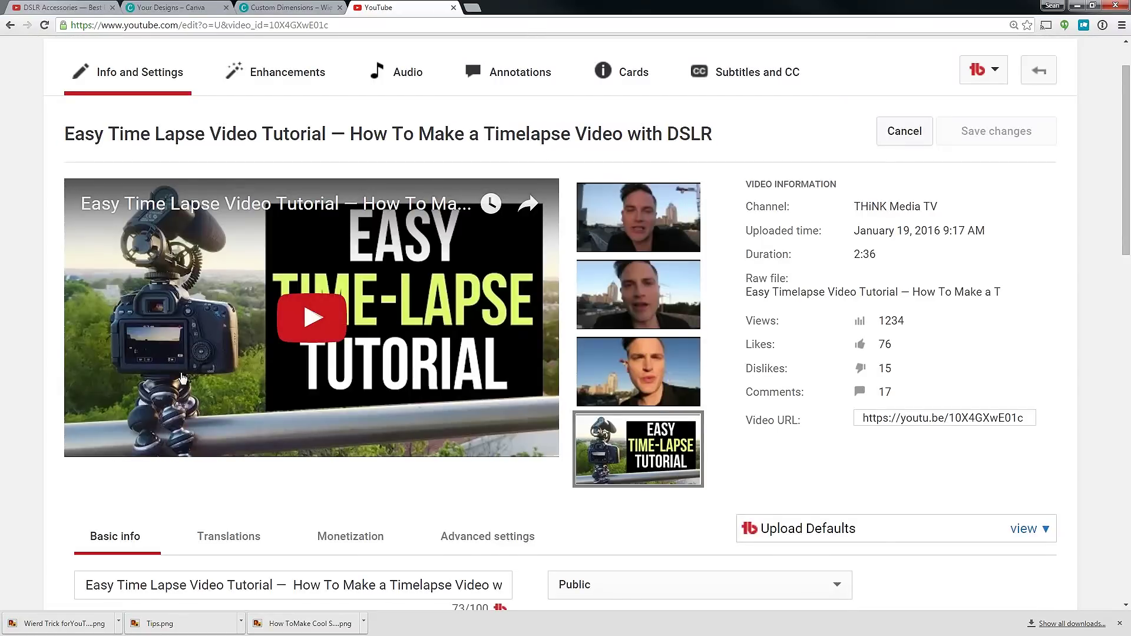
{"action": "scroll", "coordinate": [1040, 73], "scroll_direction": "up", "scroll_amount": 1}
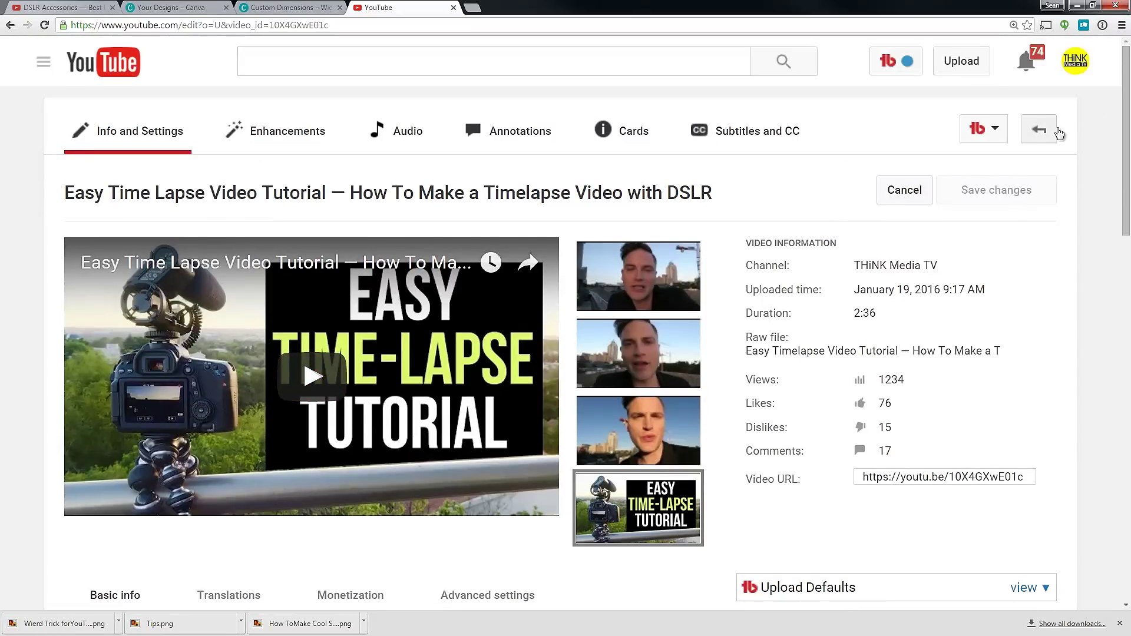
{"action": "left_click", "coordinate": [1076, 64]}
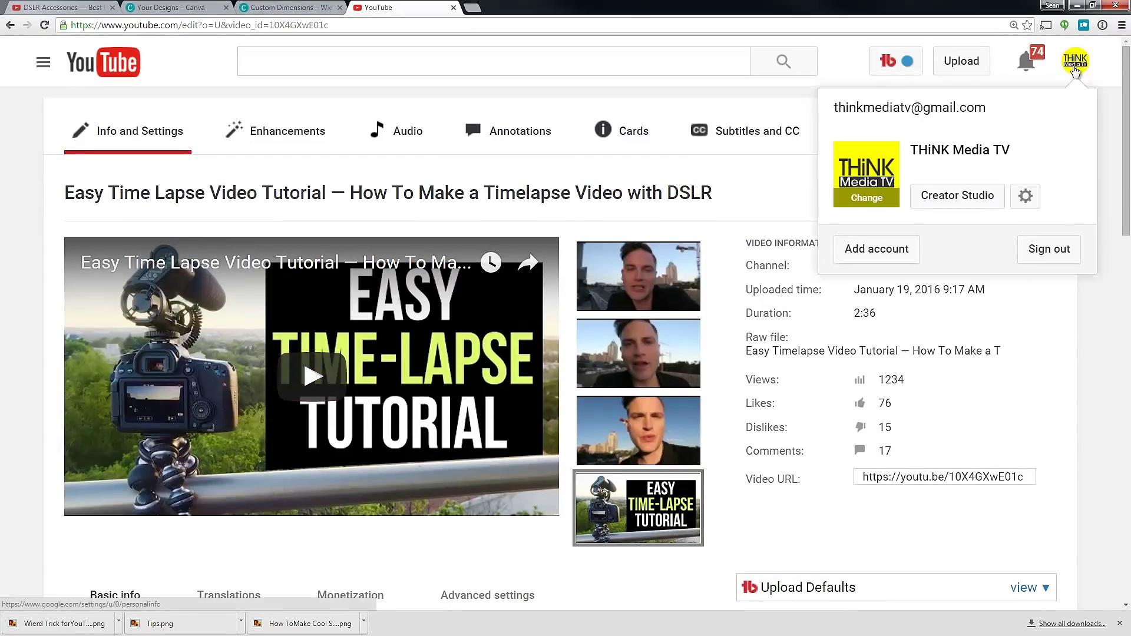
{"action": "left_click", "coordinate": [25, 198]}
{"action": "scroll", "coordinate": [21, 206], "scroll_direction": "down", "scroll_amount": 1}
{"action": "scroll", "coordinate": [21, 206], "scroll_direction": "down", "scroll_amount": 1}
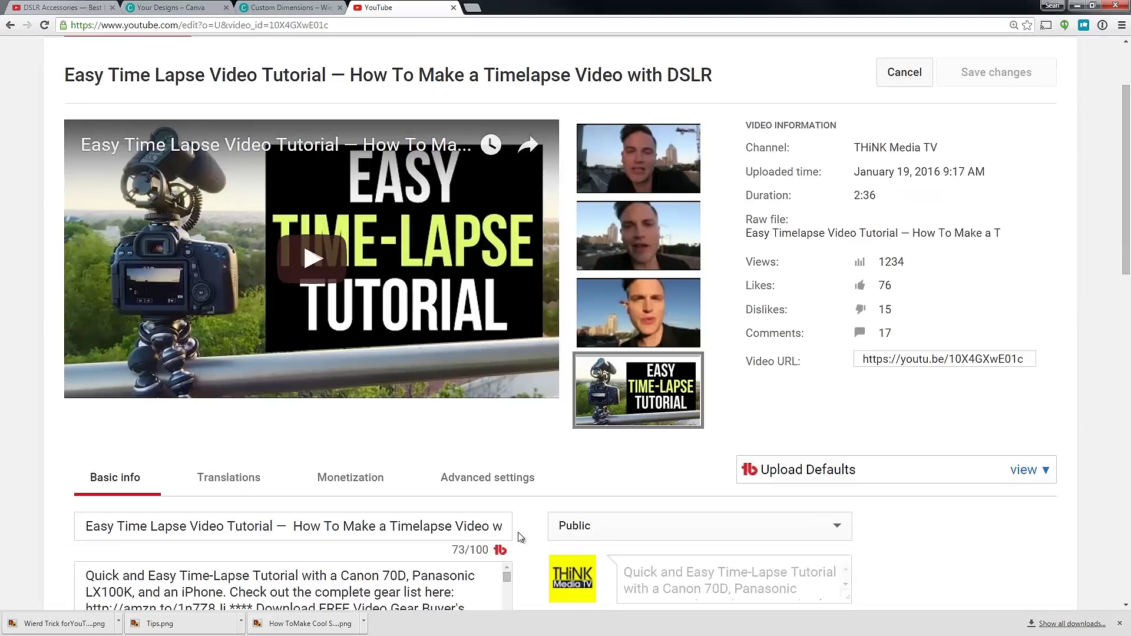
Step: Try to replace the video's custom thumbnail with "Wierd Trick forYouTube.png", showing the Custom Thumbnails folder with extra large icons
{"action": "scroll", "coordinate": [471, 265], "scroll_direction": "up", "scroll_amount": 1}
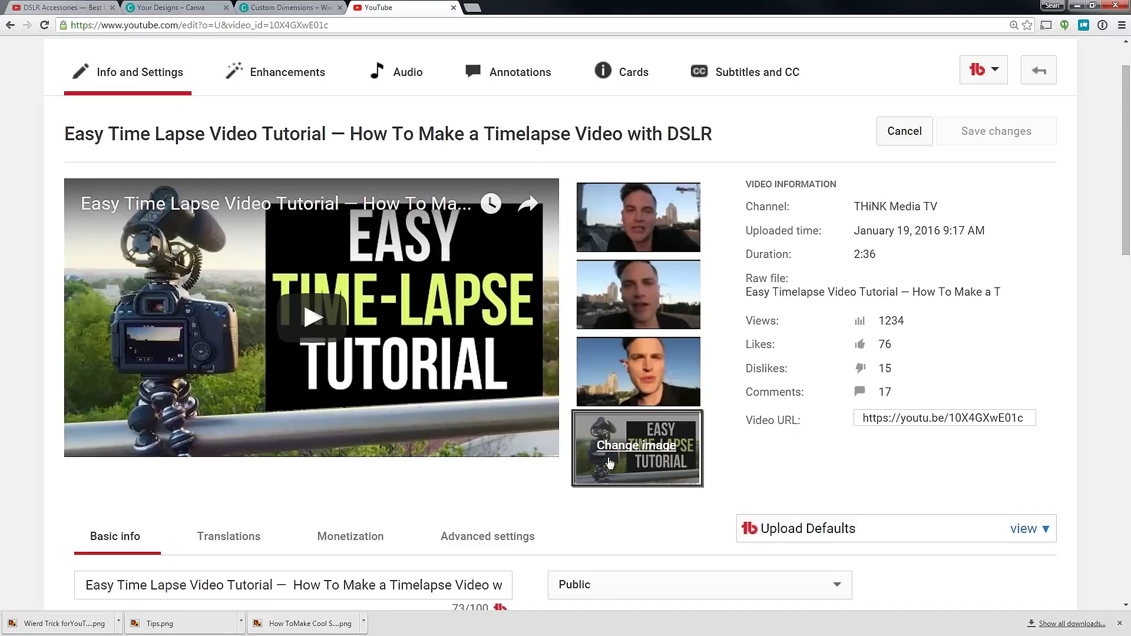
{"action": "left_click", "coordinate": [608, 461]}
{"action": "right_click", "coordinate": [729, 255]}
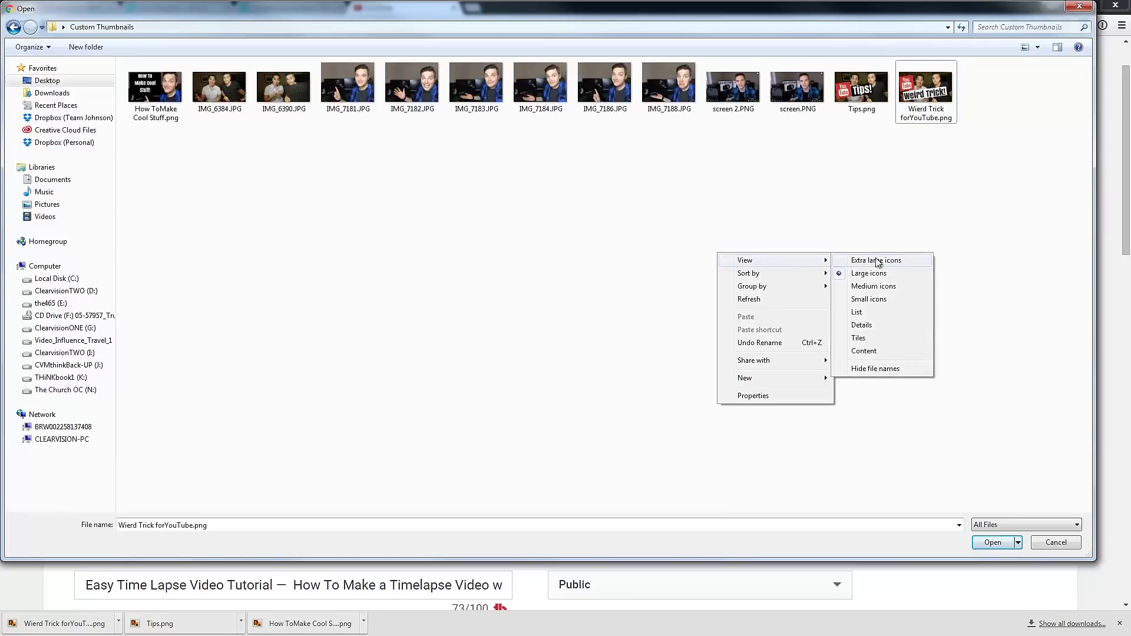
{"action": "left_click", "coordinate": [792, 262]}
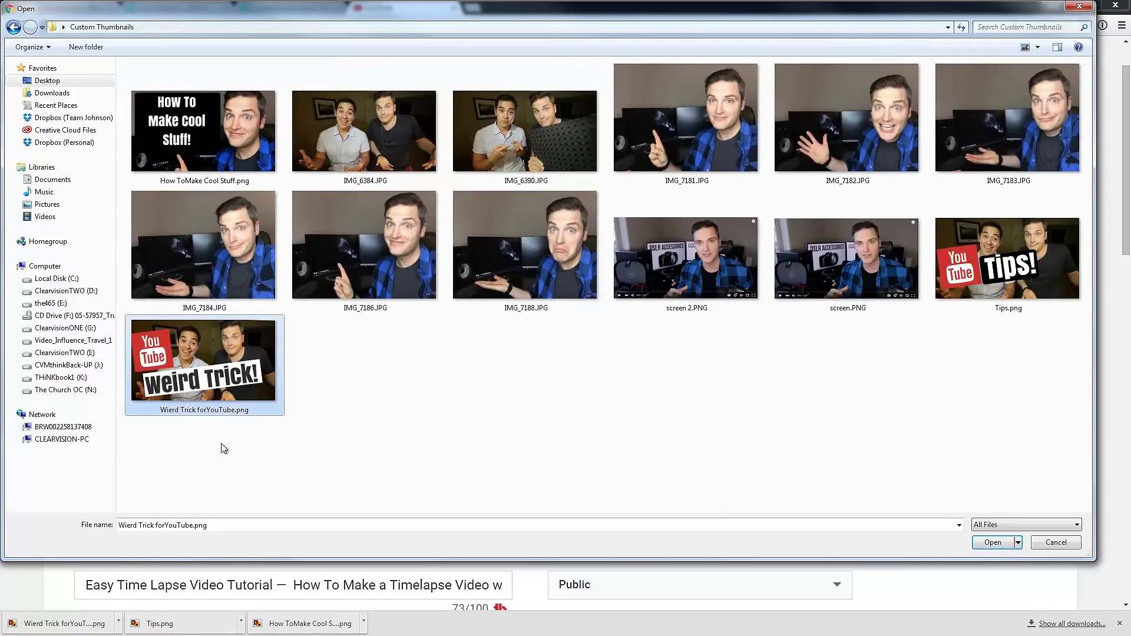
{"action": "left_click", "coordinate": [993, 542]}
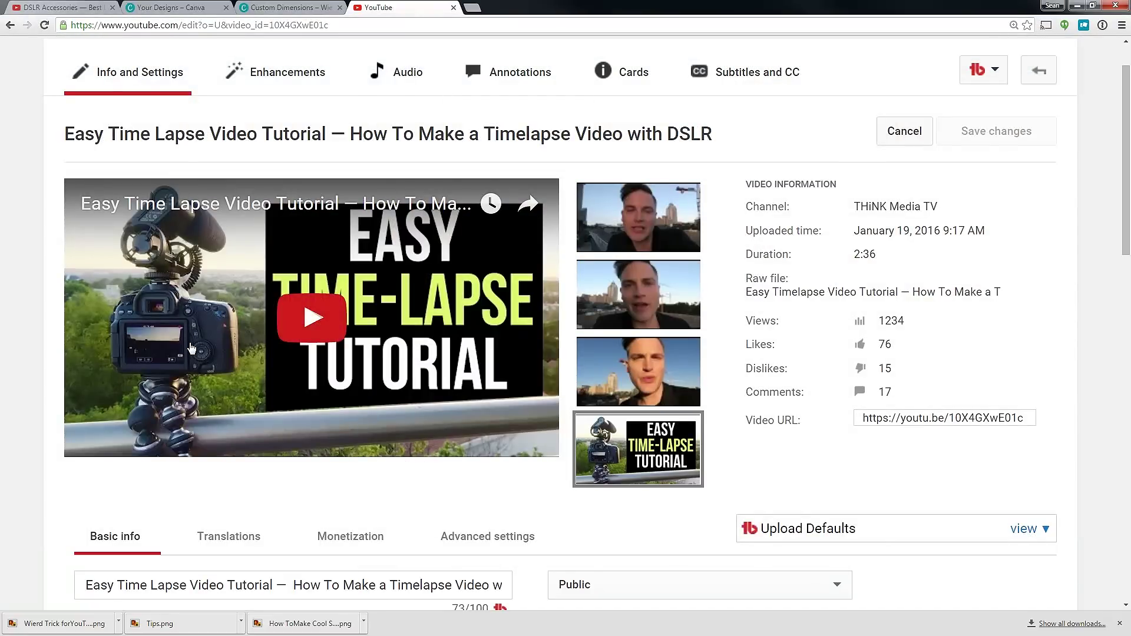
{"action": "mouse_move", "coordinate": [634, 437]}
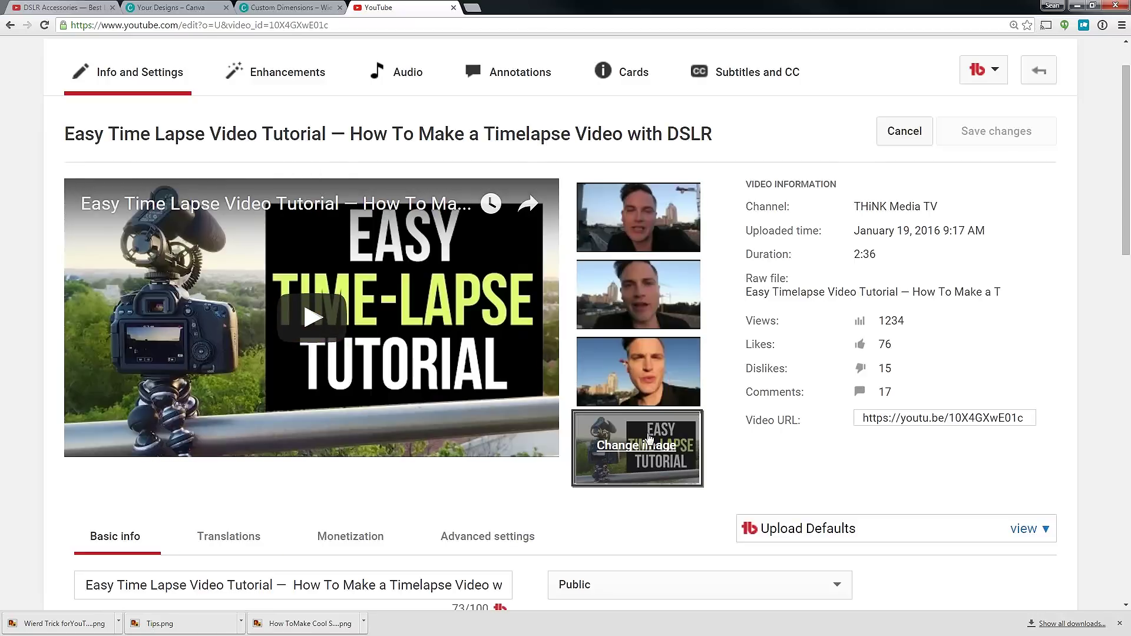
Step: Open the channel's account settings and view the additional features to examine the account status and enabled features
{"action": "scroll", "coordinate": [647, 437], "scroll_direction": "up", "scroll_amount": 1}
{"action": "left_click", "coordinate": [1076, 61]}
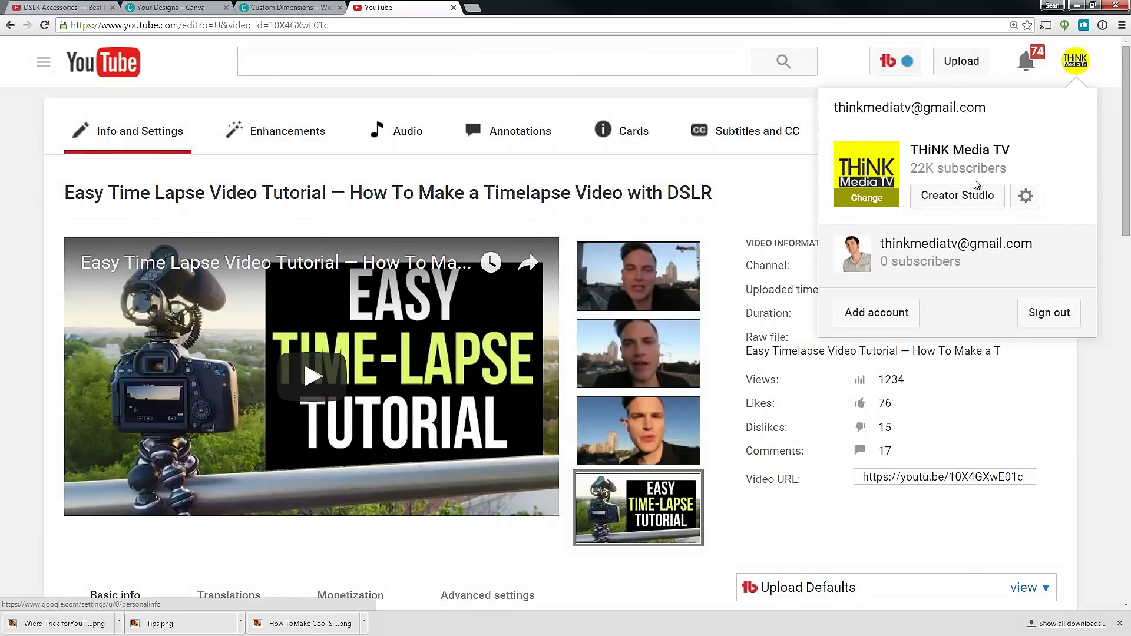
{"action": "left_click", "coordinate": [1028, 200]}
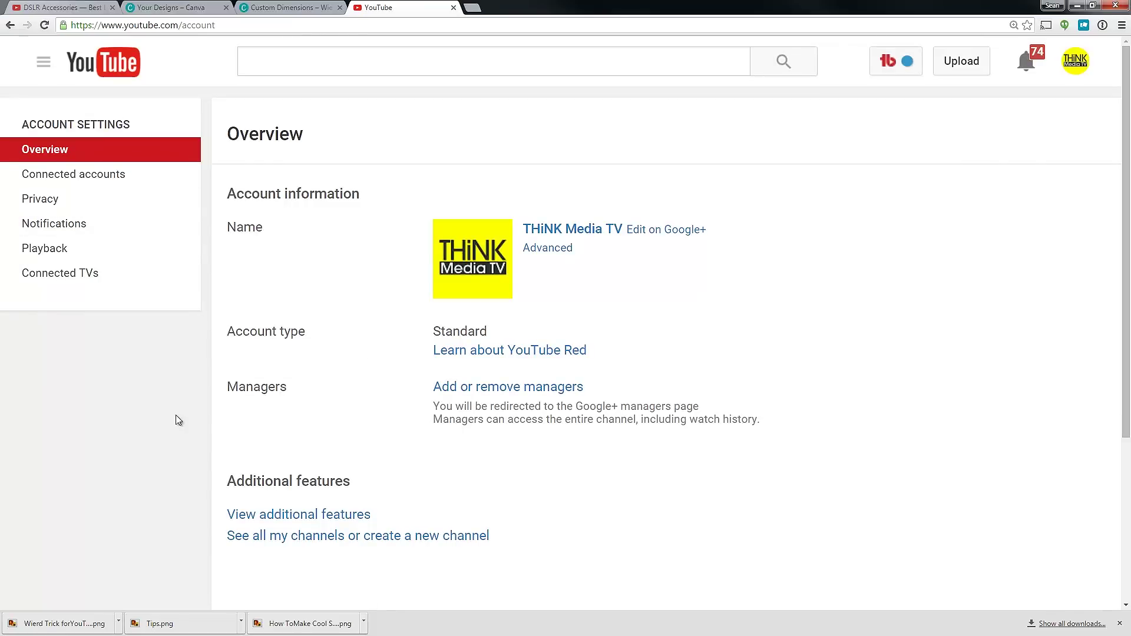
{"action": "left_click", "coordinate": [302, 523]}
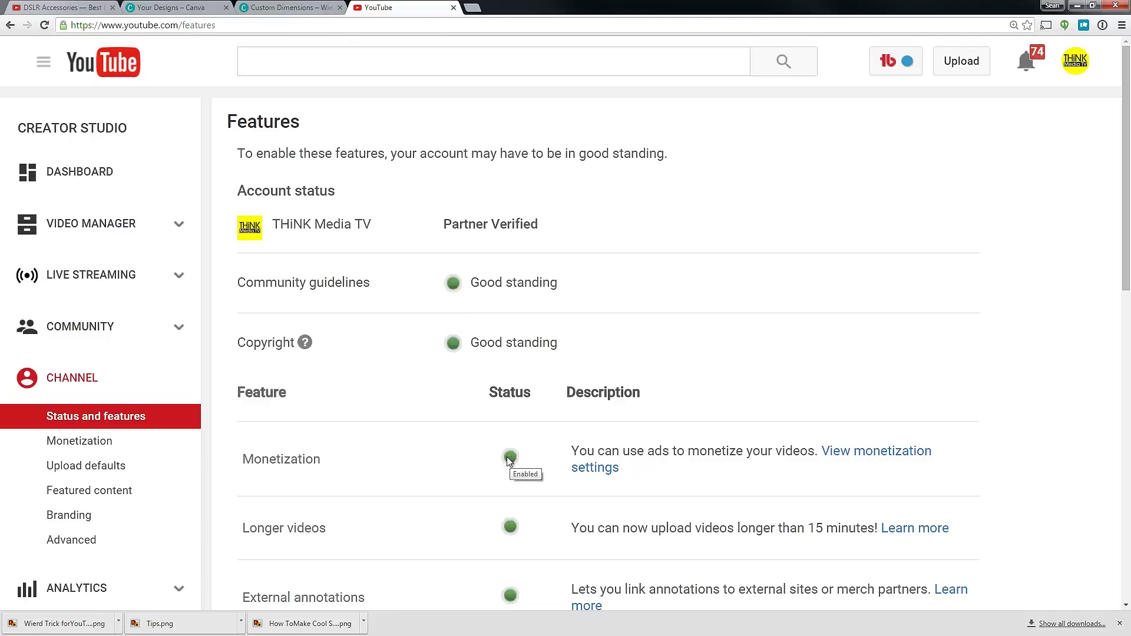
{"action": "left_click", "coordinate": [1066, 73]}
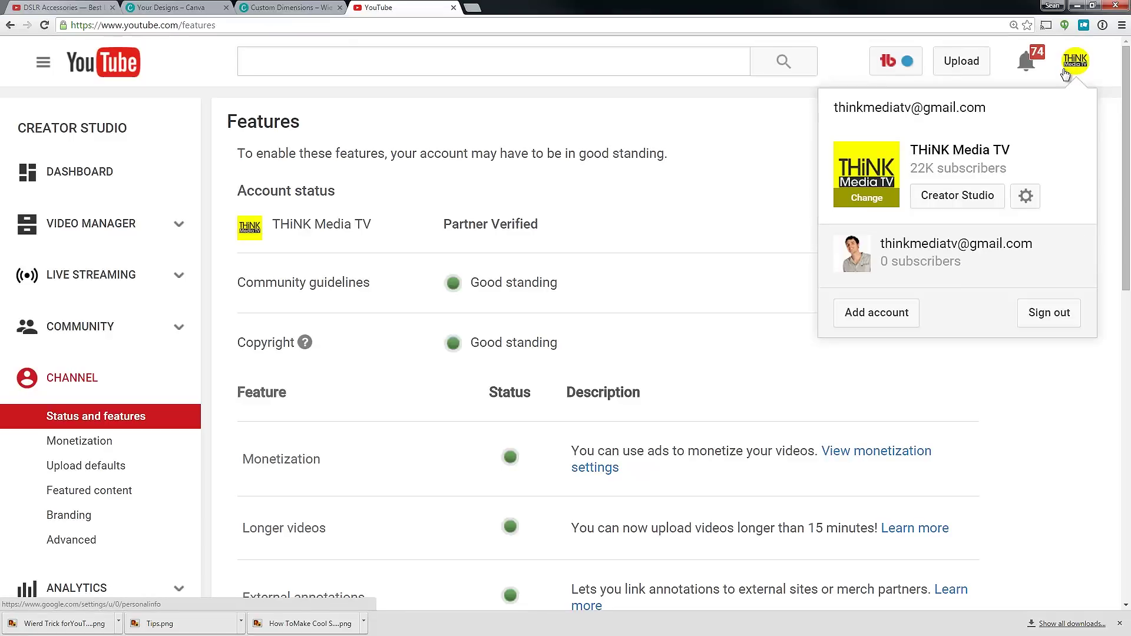